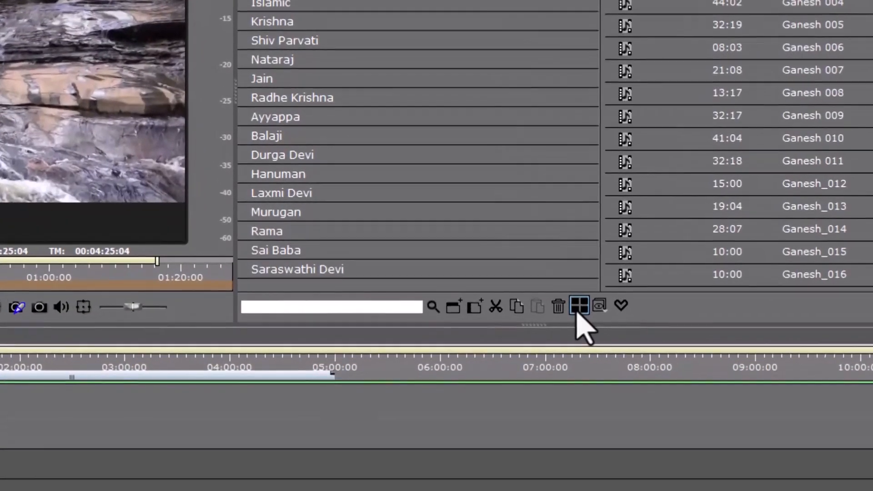
Switch the video library to thumbnail view, generate the missing thumbnails and enlarge them to the maximum size.
left_click(568, 301)
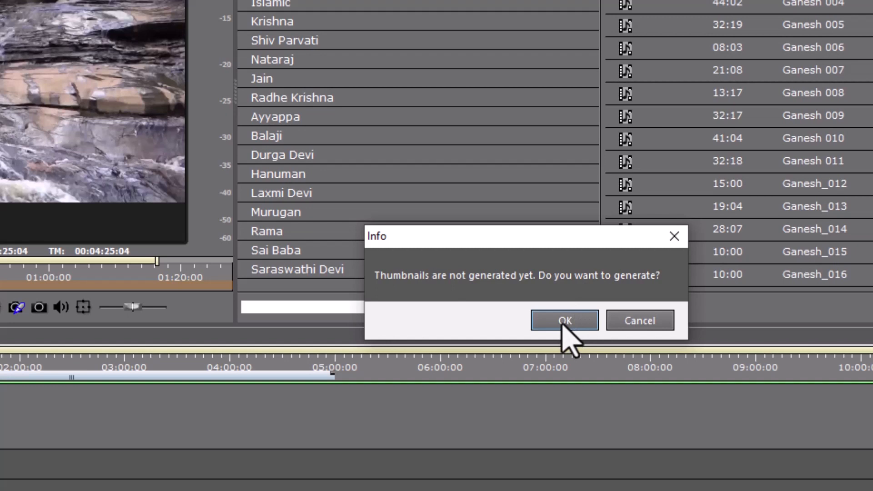
left_click(562, 323)
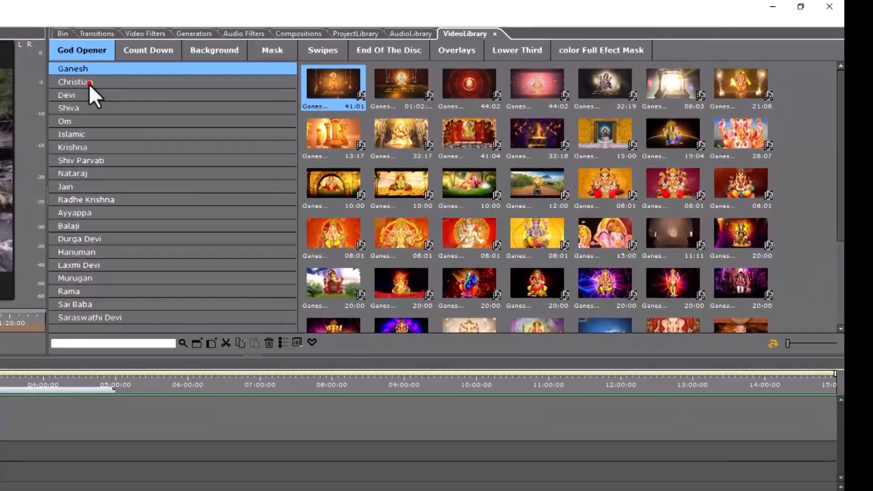
left_click(241, 67)
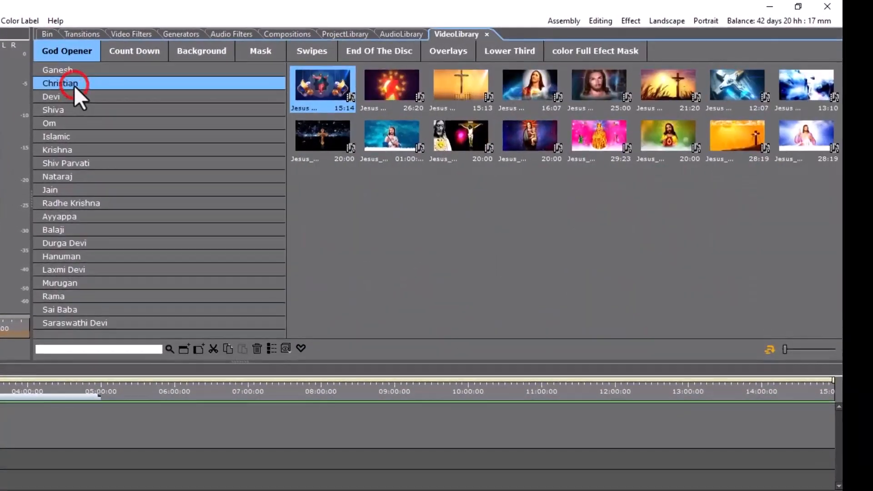
left_click(99, 68)
left_click(785, 349)
left_click_drag(785, 349, 833, 350)
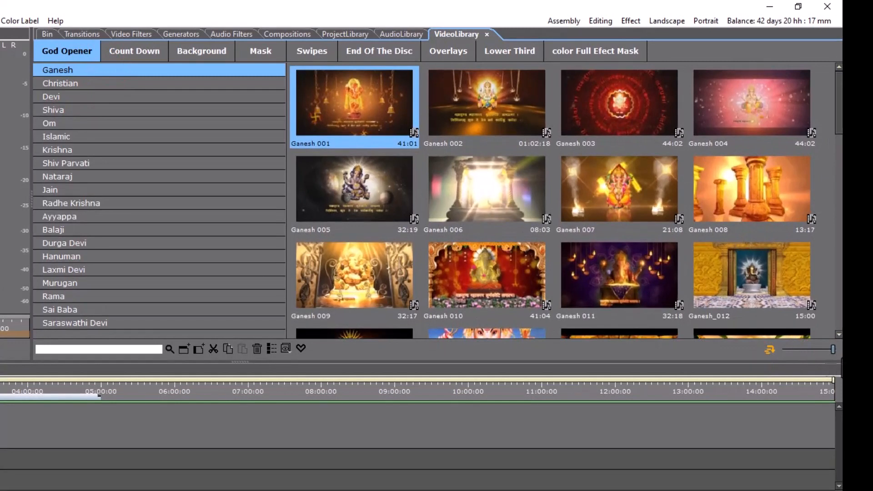
Look through the Christian, Om, Shiv Parvati and Radhe Krishna clips in the God Opener collection.
left_click(94, 84)
left_click(101, 121)
left_click(107, 162)
left_click(116, 204)
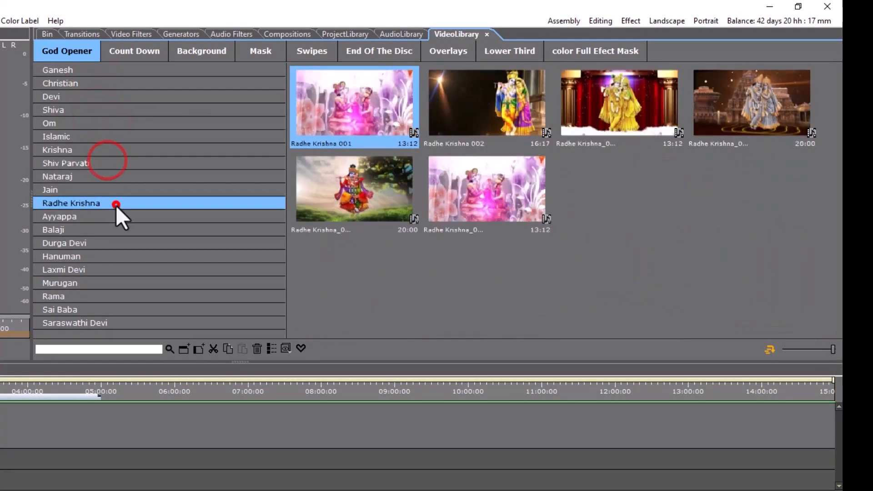
Open the project library and enlarge its thumbnails to the maximum size.
left_click(339, 34)
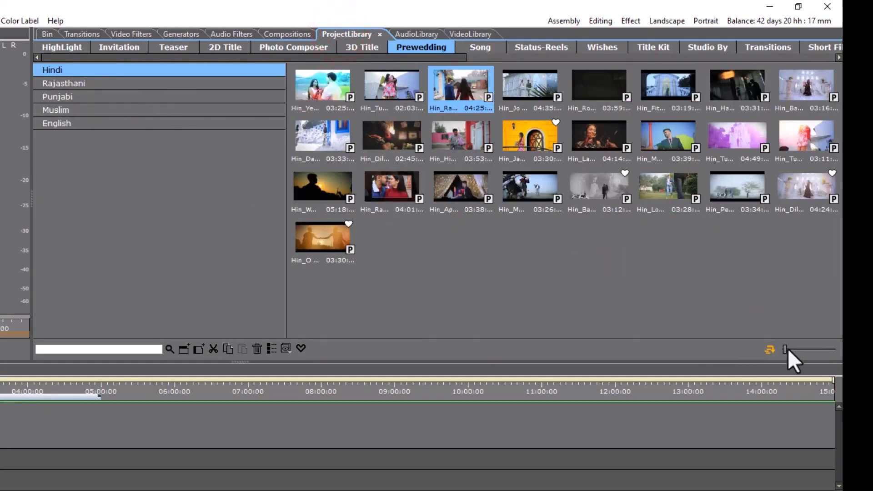
left_click_drag(786, 351, 840, 364)
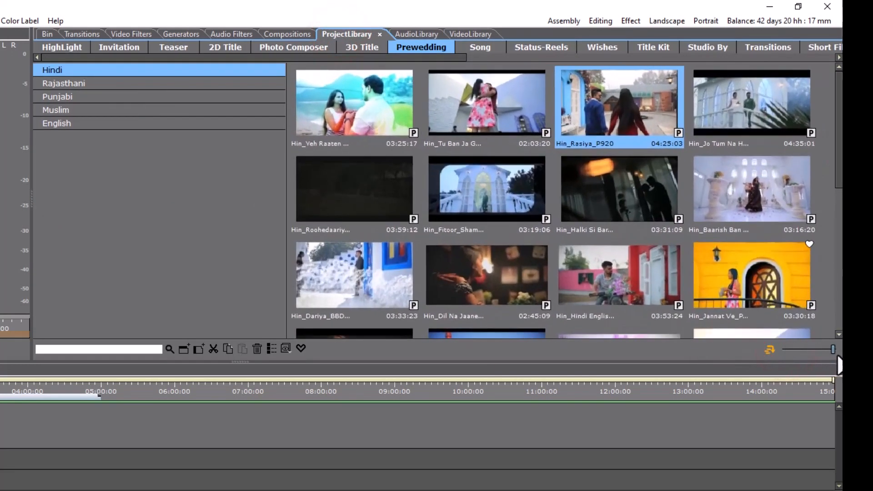
Examine the Title Kit text templates from Energy Text to Valentines Text and the 2D Title templates in the project library.
left_click(642, 47)
left_click(115, 98)
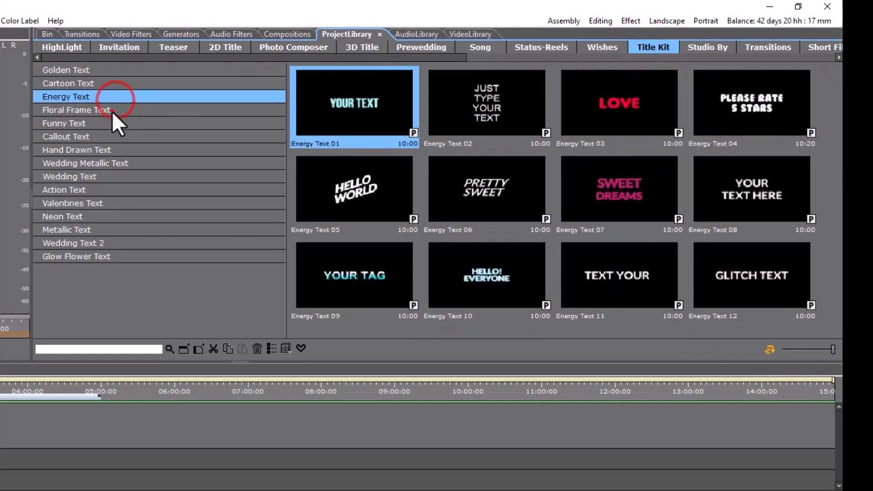
left_click(112, 111)
left_click(110, 136)
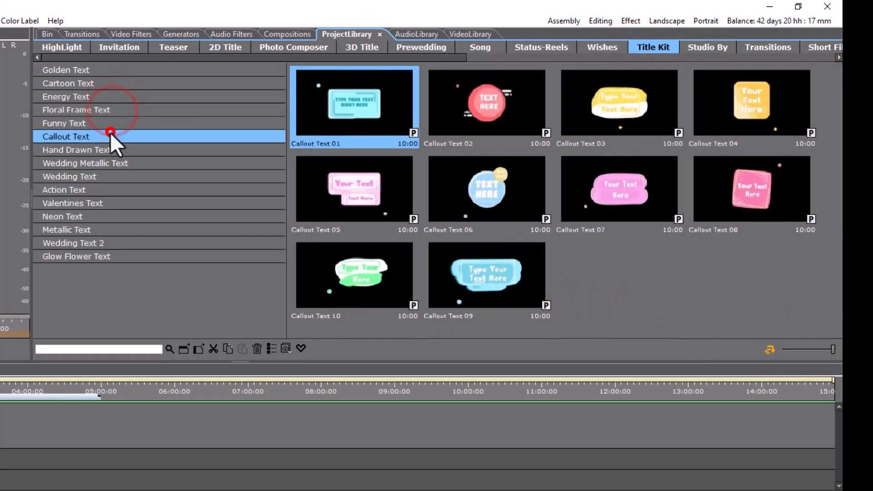
left_click(113, 175)
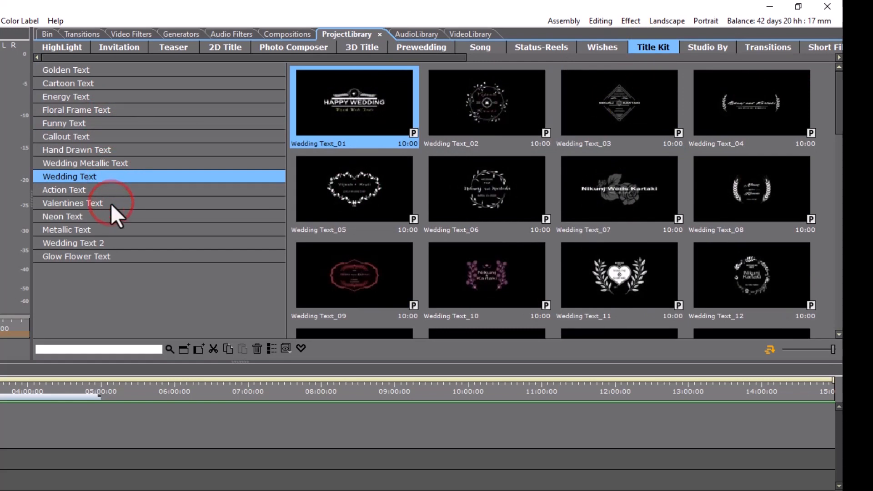
left_click(111, 203)
left_click(229, 45)
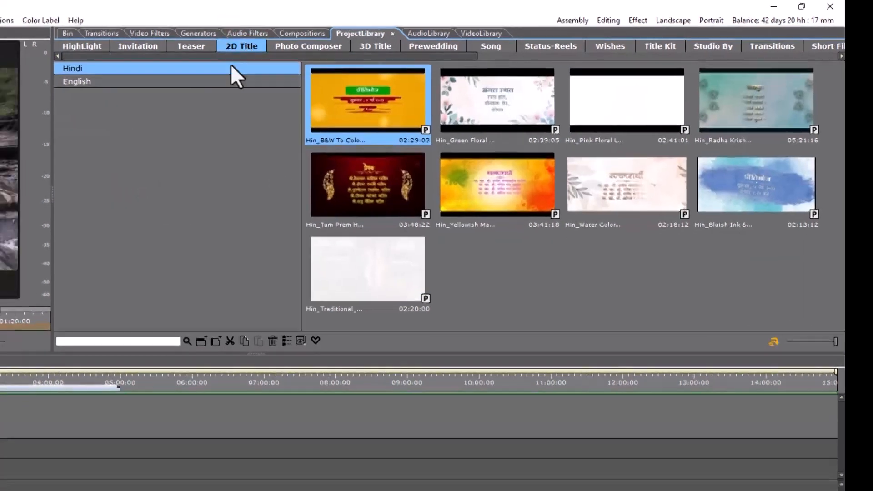
left_click(203, 83)
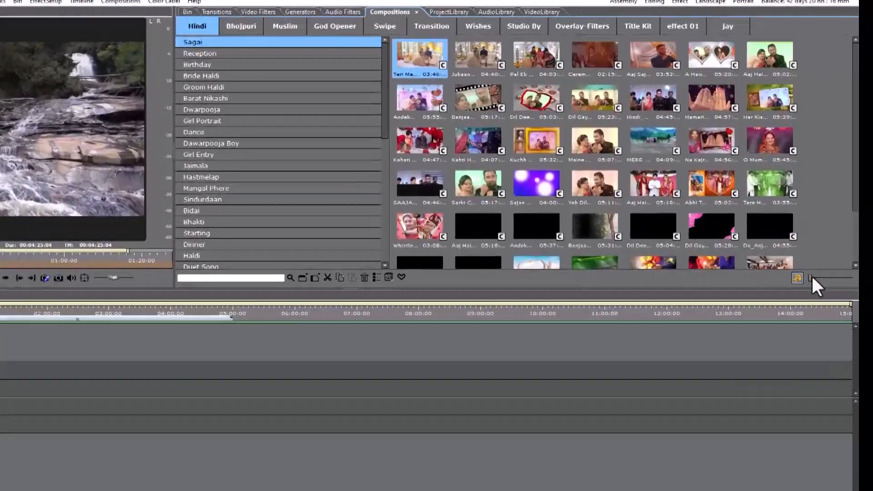
Enlarge the composition thumbnails to the maximum size and look at the Hindi Reception and Bride Haldi categories.
left_click_drag(813, 277, 839, 279)
left_click_drag(820, 315, 834, 317)
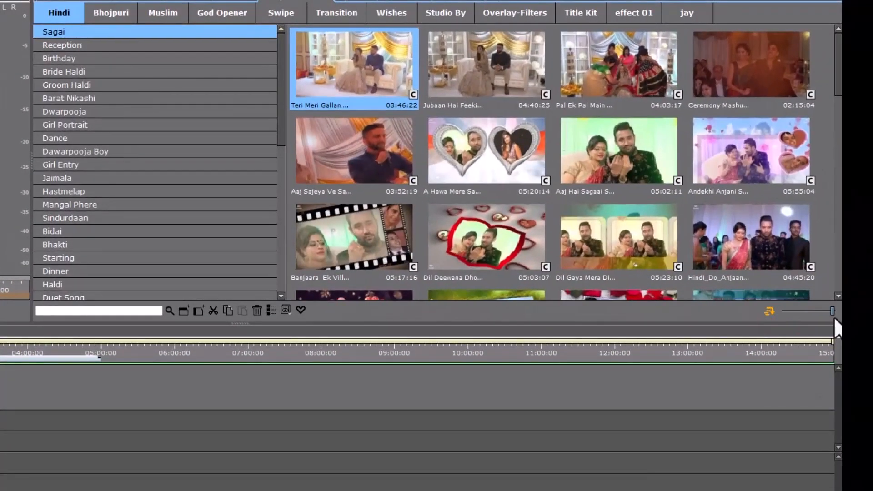
left_click(123, 49)
left_click(121, 73)
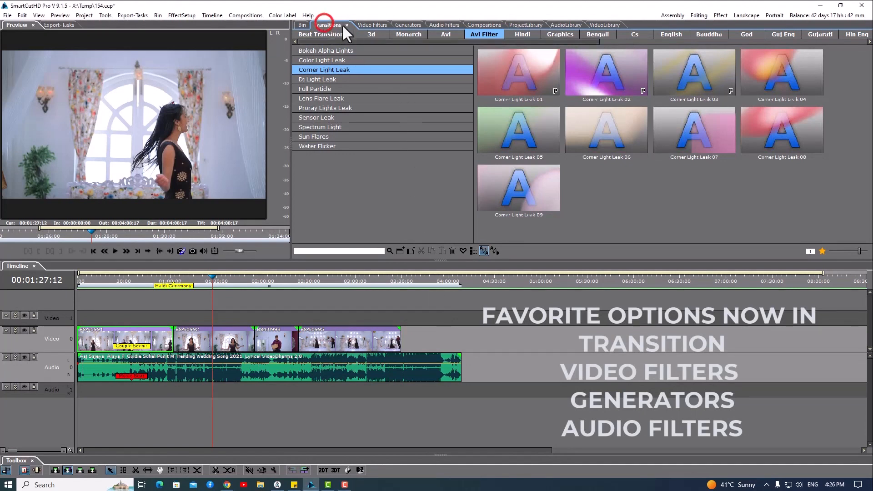
Add the Color Light Leak 01 transition from the Avi Filter group to the favourites.
left_click(370, 24)
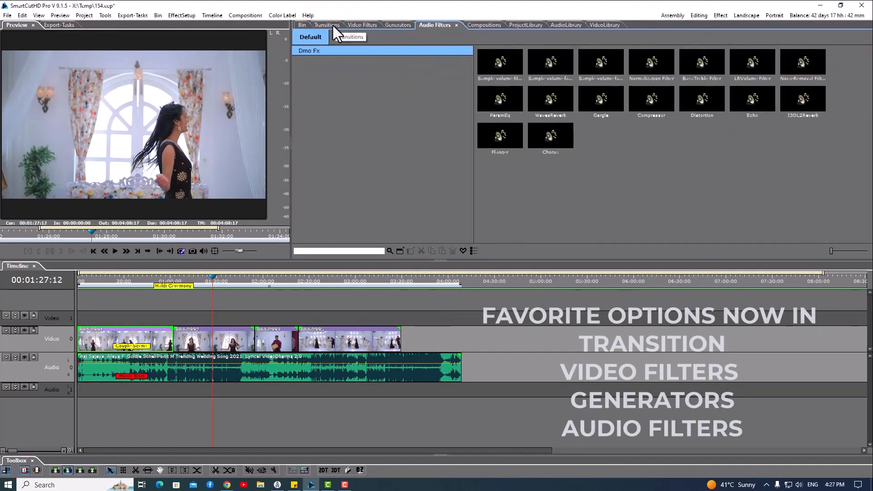
left_click(332, 24)
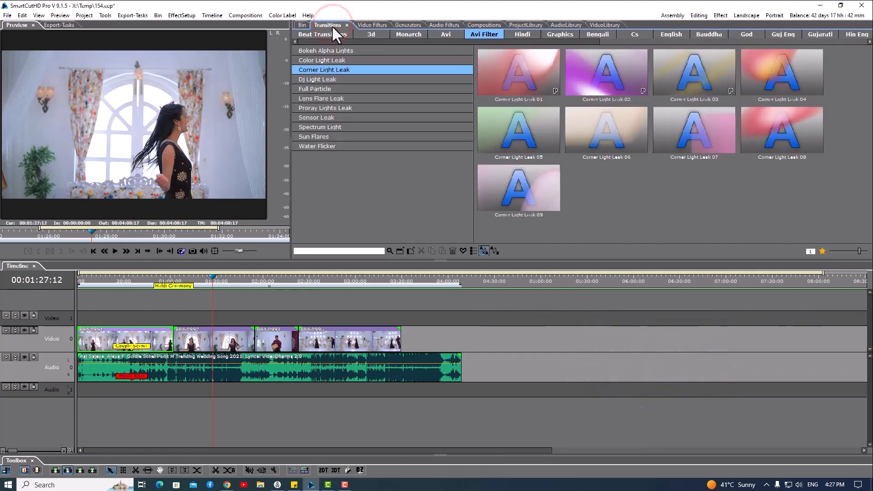
left_click(357, 61)
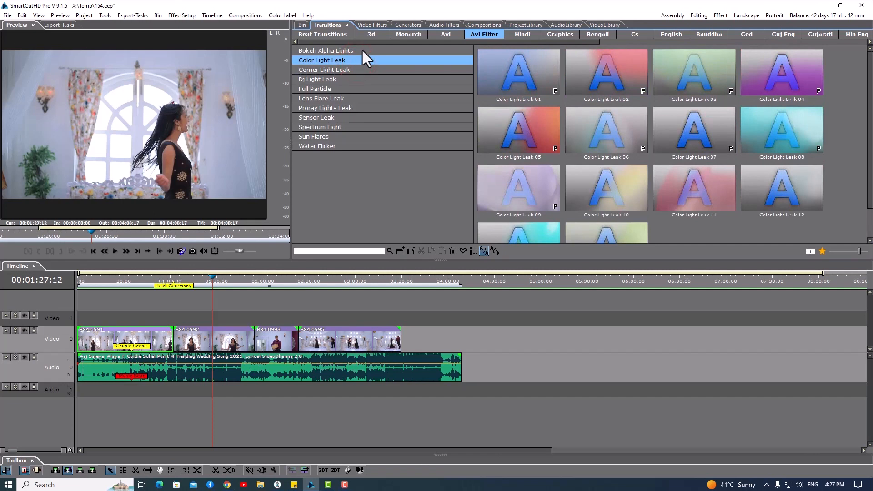
left_click(361, 55)
left_click(511, 76)
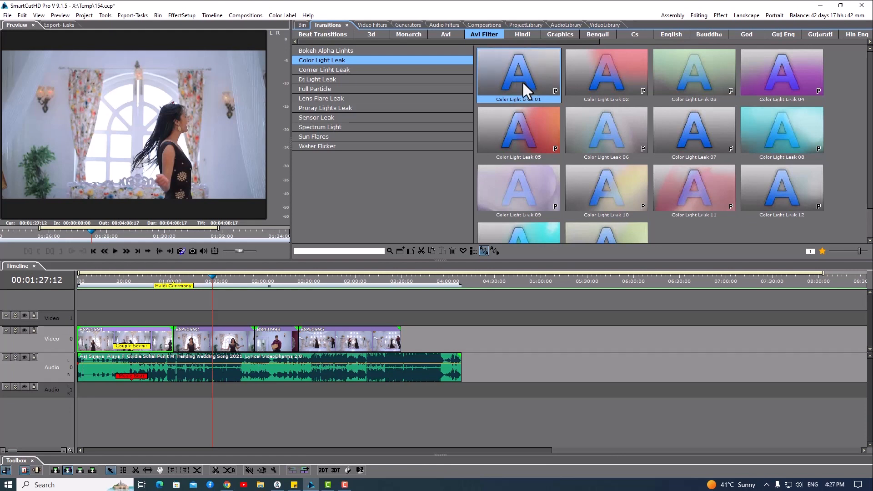
right_click(526, 78)
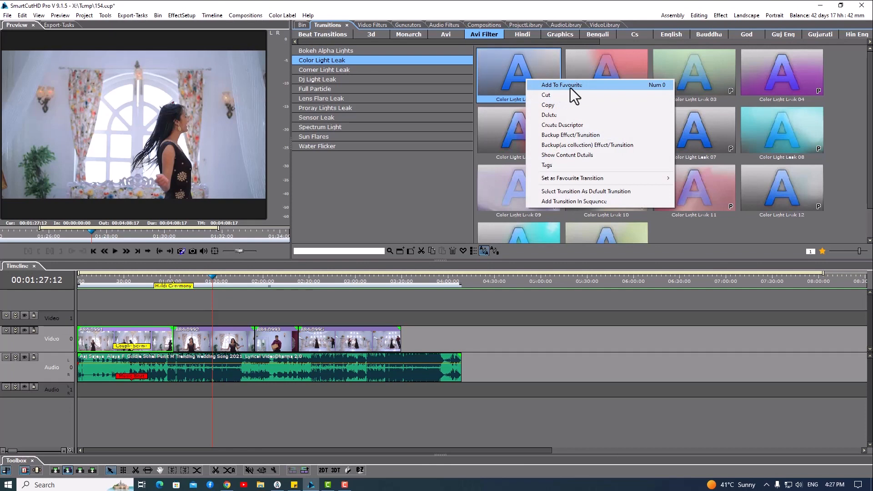
left_click(625, 86)
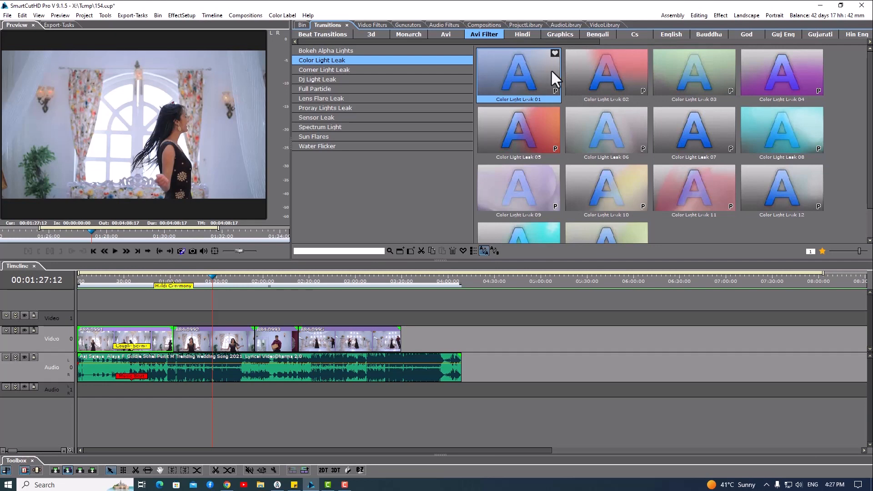
Add the Color Light Leak 06, 08, 10 and 11 transitions to the favourites together.
left_click(604, 141)
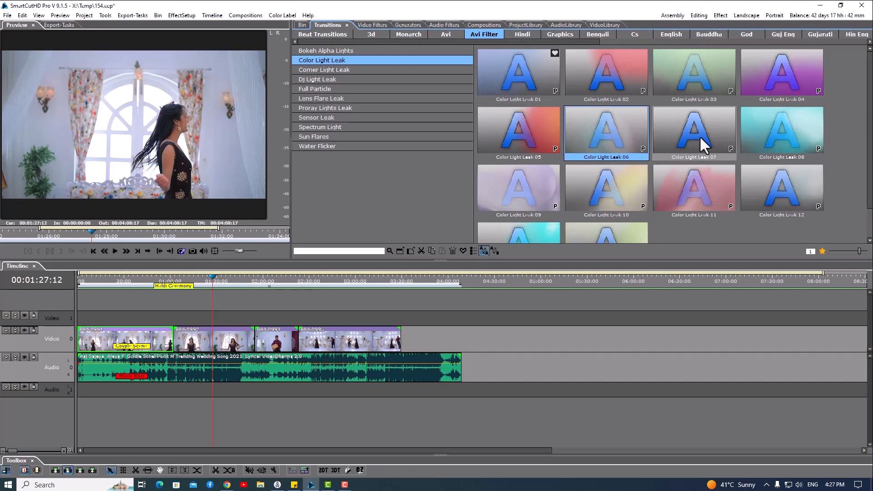
left_click(782, 135)
left_click(606, 199)
left_click(709, 192)
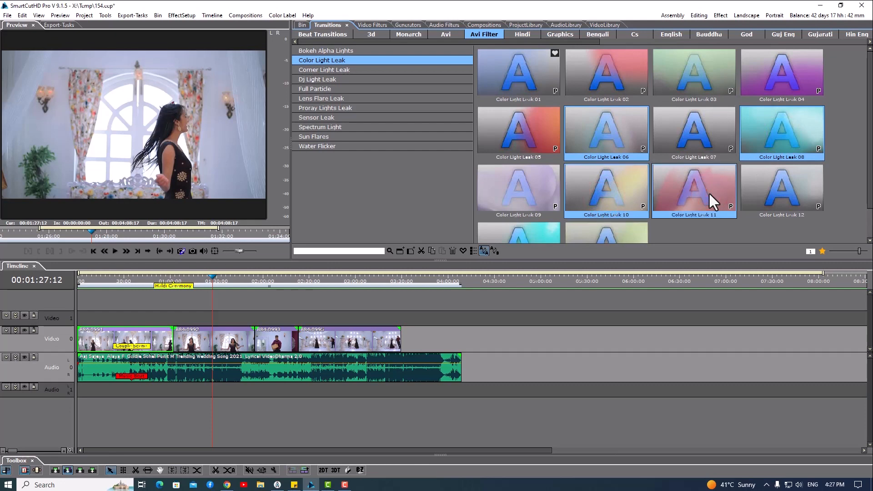
right_click(709, 192)
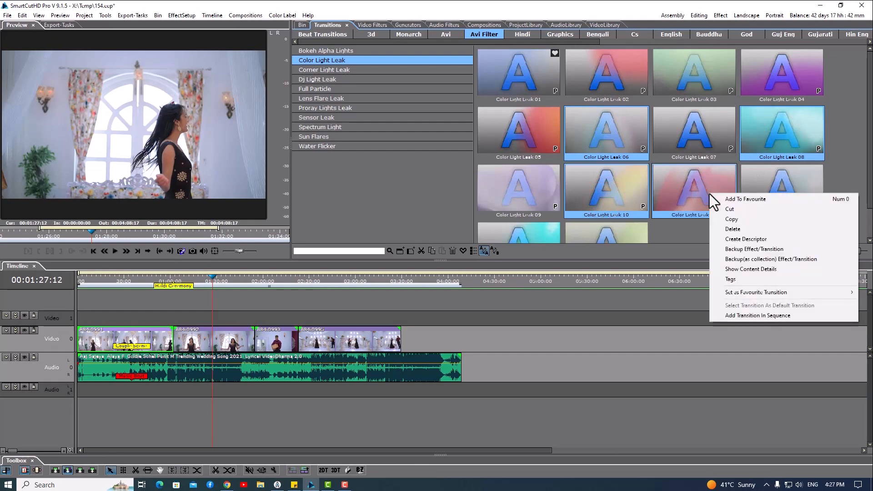
left_click(782, 200)
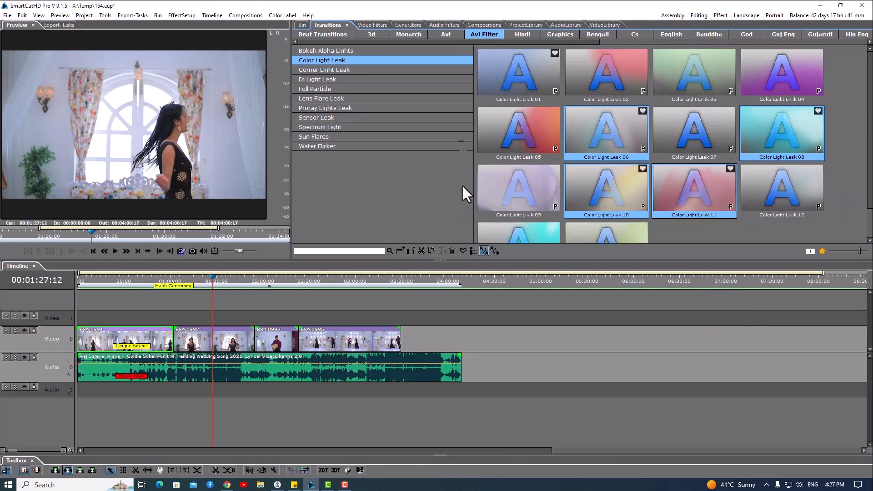
Filter the Color Light Leak transitions to show only the favourites.
left_click(359, 59)
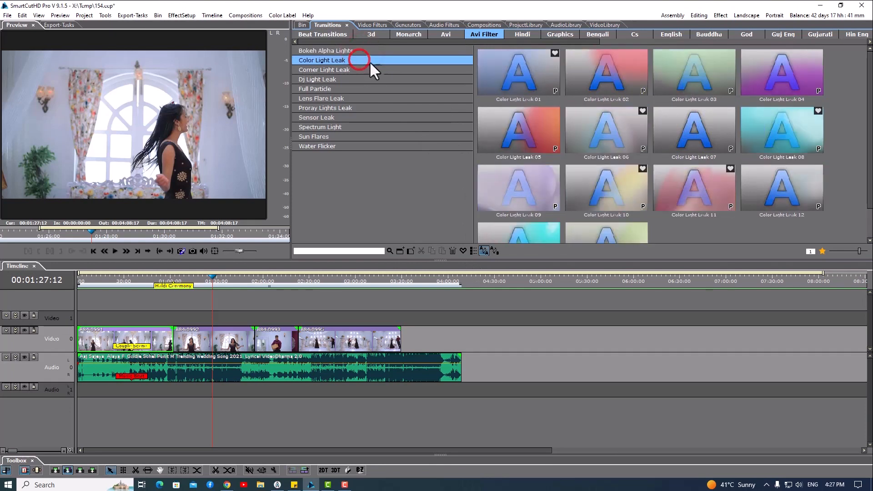
left_click(463, 253)
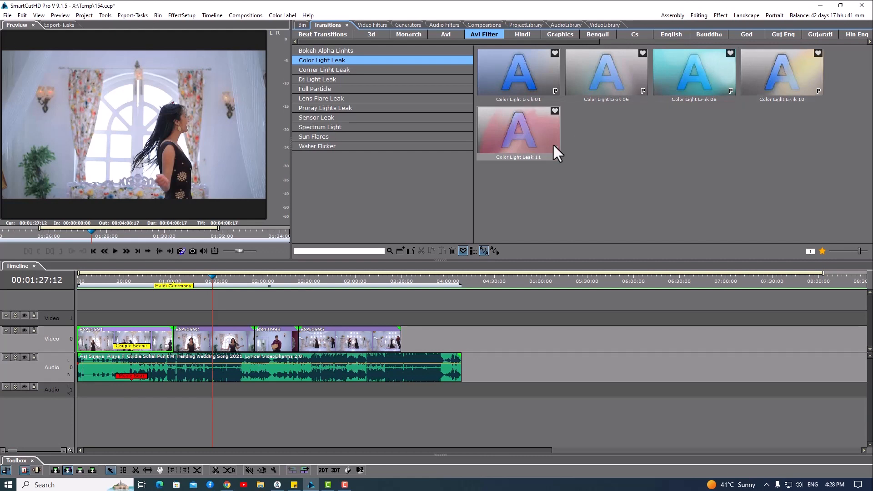
Add the first four Cinematic Colours video filters of the Film group, All My Dreams through Ancient Pride, to the favourites.
left_click(374, 24)
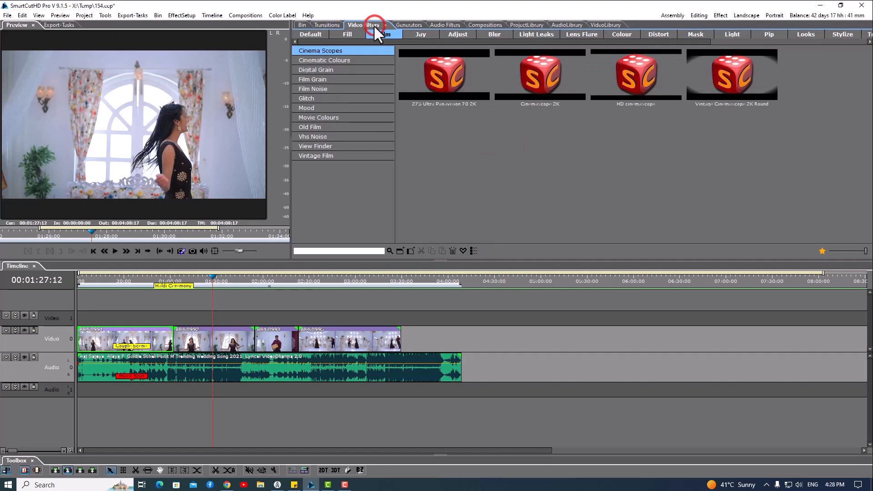
left_click(356, 61)
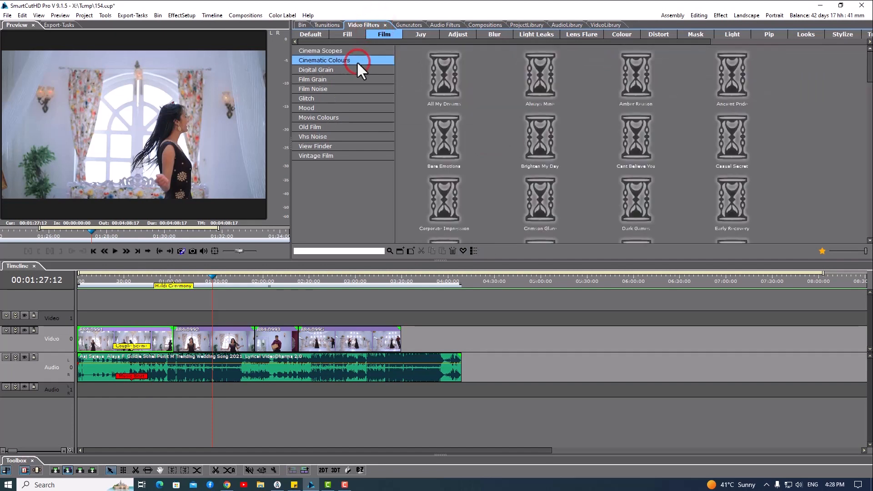
left_click(454, 86)
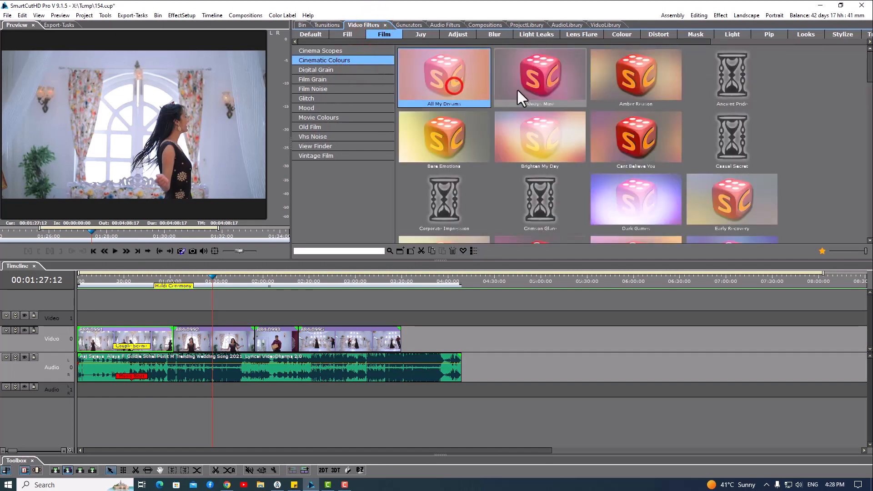
left_click(545, 86, "ctrl")
left_click(648, 85, "ctrl")
left_click(720, 86, "ctrl")
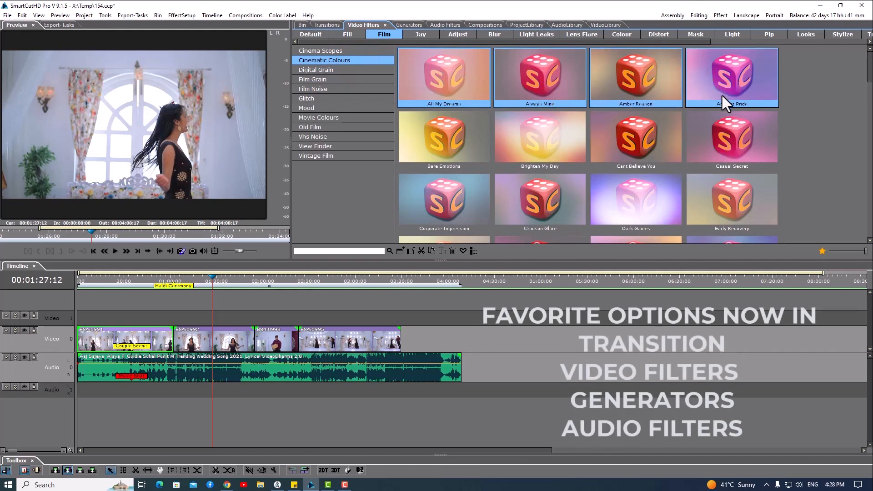
right_click(722, 94)
left_click(748, 100)
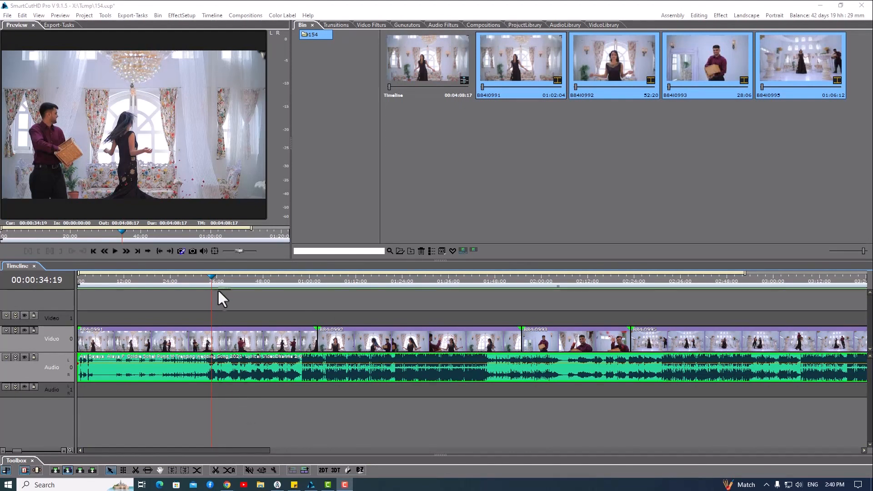
Add a segment marker to the timeline's audio clip at the playhead position 00:00:34:23.
left_click(212, 277)
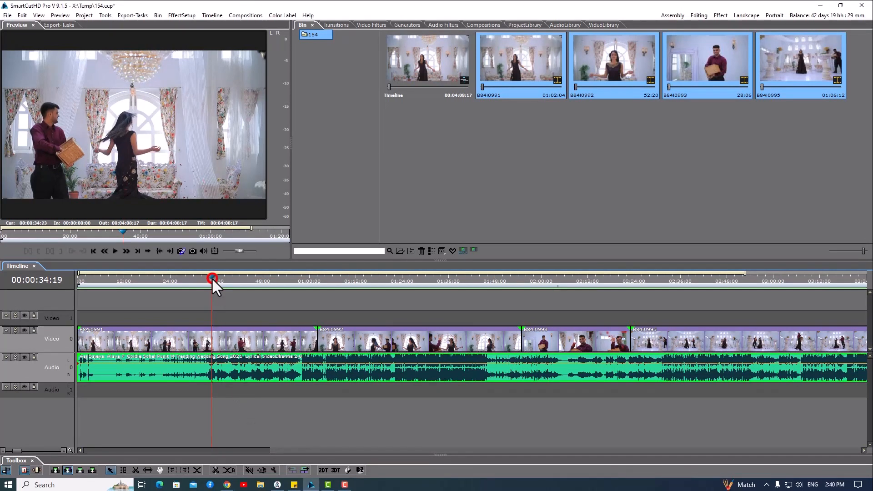
right_click(214, 375)
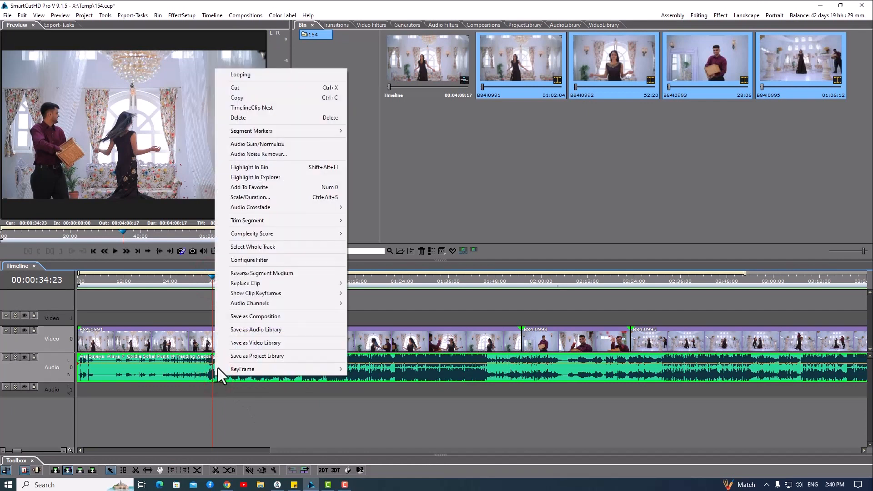
mouse_move(298, 134)
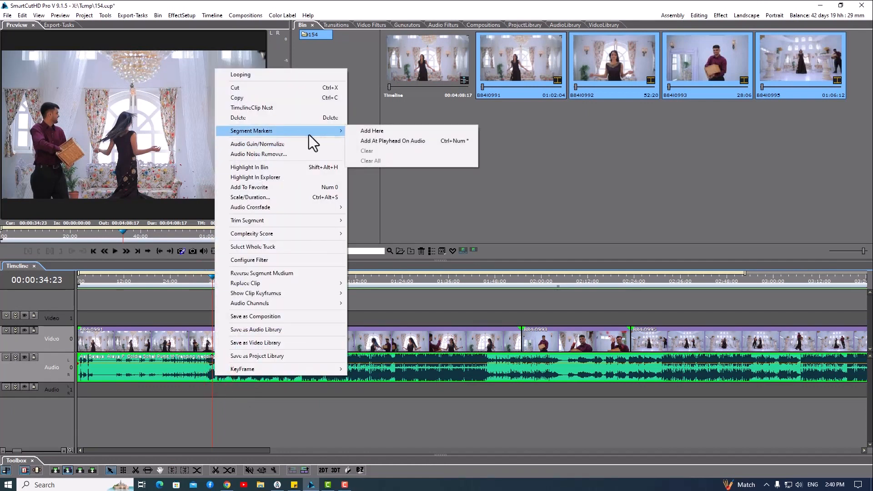
left_click(424, 142)
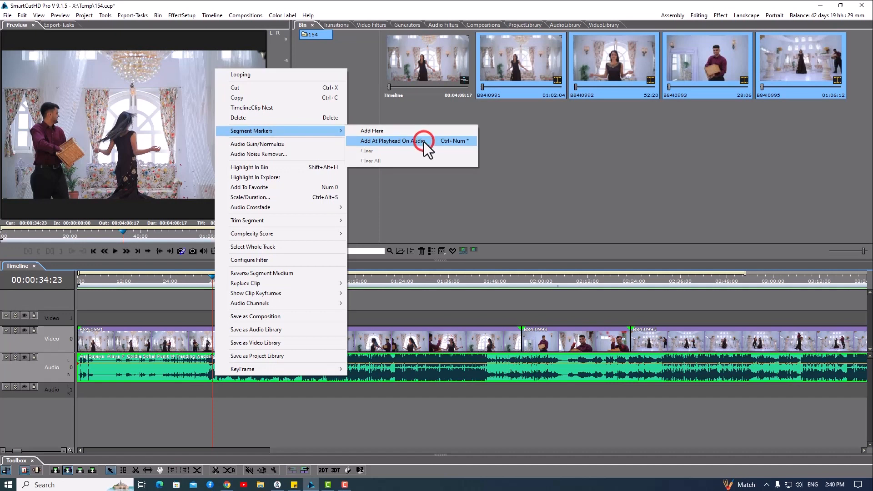
Name the audio clip's segment marker "Music Beat" and replace its comment with "Music Beats For Clips Changes".
double_click(212, 377)
left_click(412, 202)
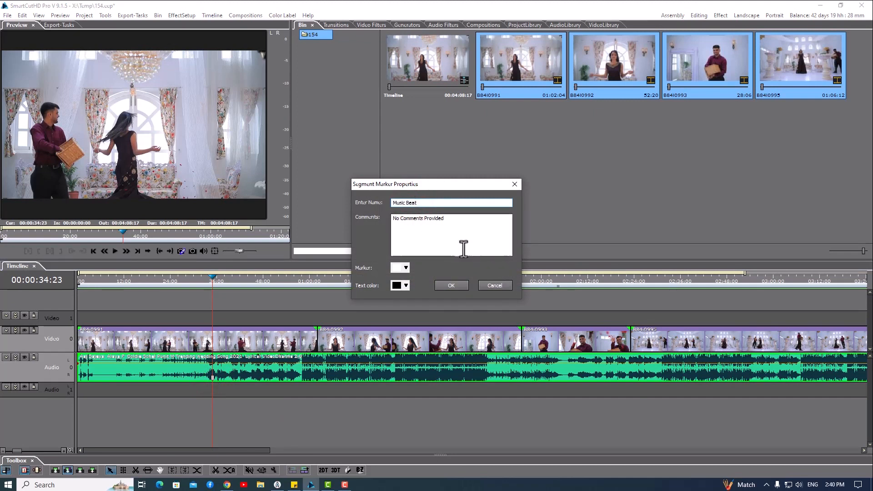
left_click_drag(463, 221, 390, 223)
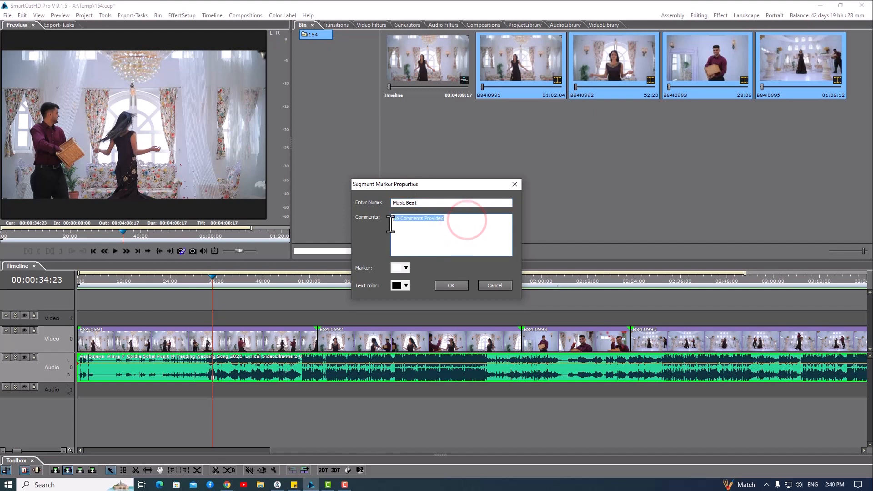
key("Delete")
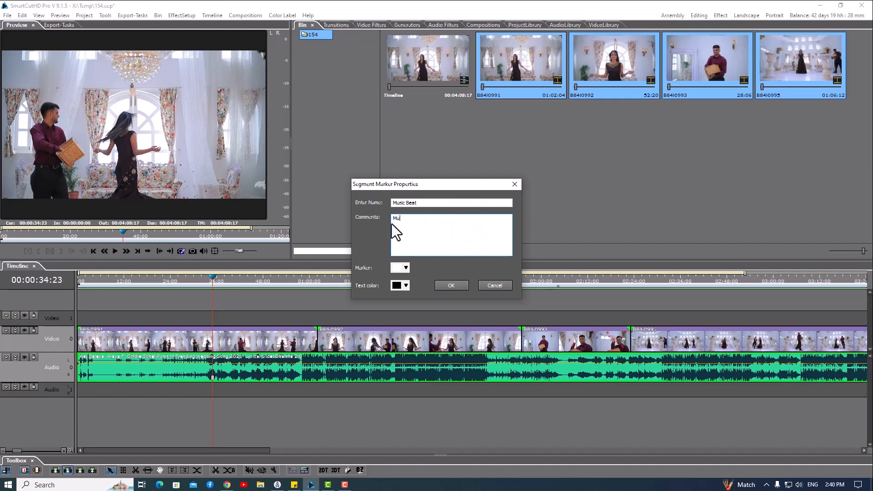
type("Music Beats For Clips Chann")
Set the Music Beat marker's colour to red with black text, apply the properties and view its comment on the clip.
left_click(405, 267)
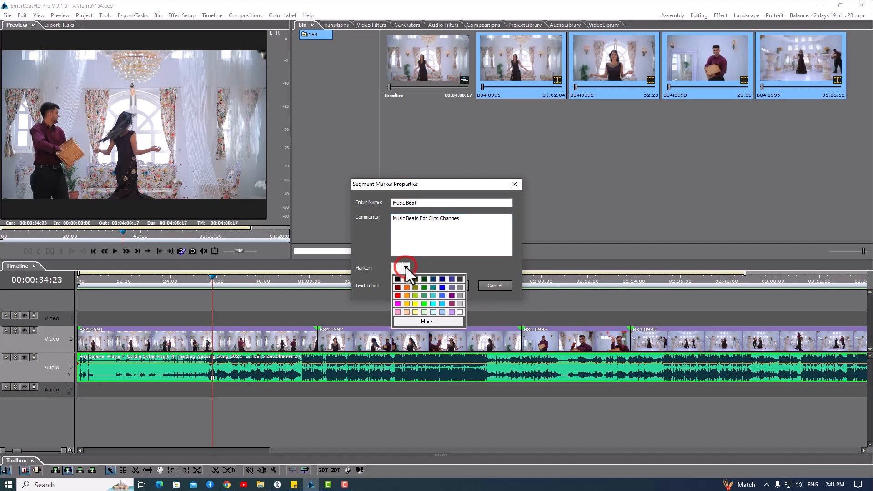
left_click(398, 296)
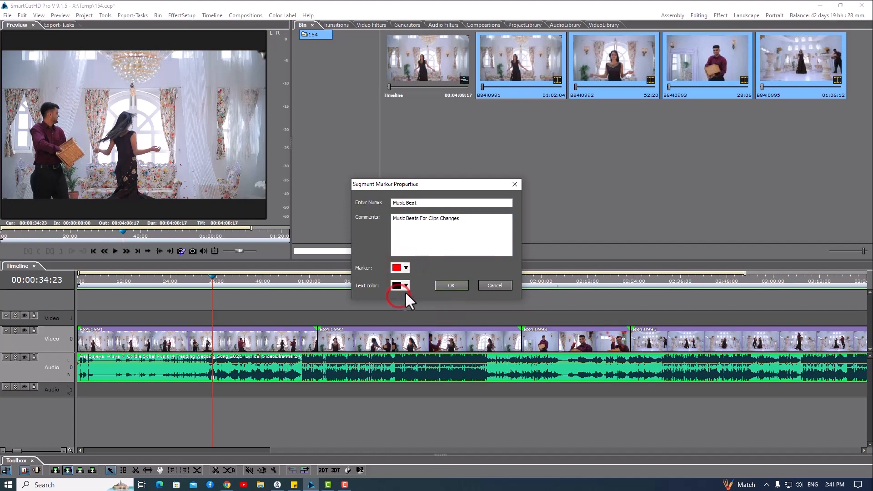
left_click(405, 285)
left_click(398, 296)
left_click(453, 286)
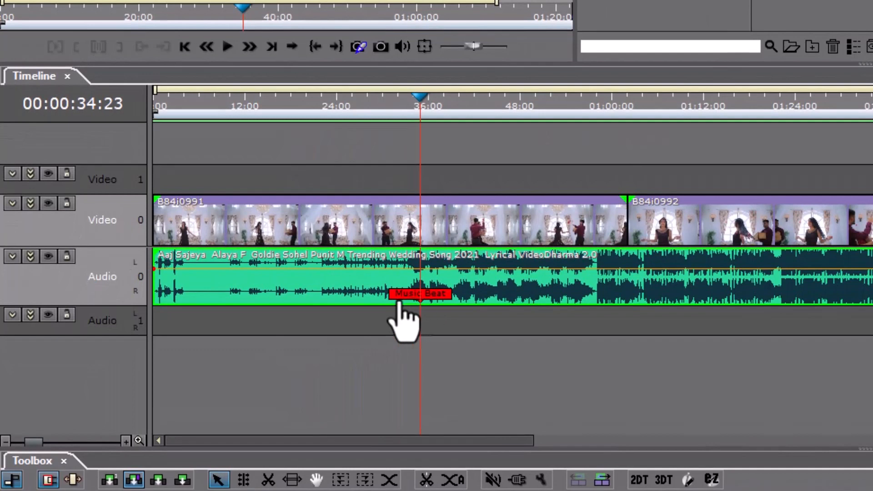
mouse_move(417, 301)
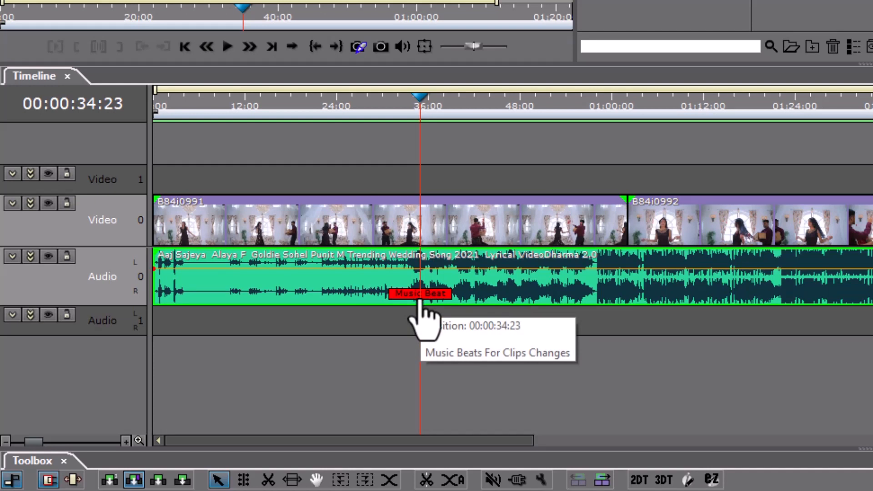
Add a segment marker to the video clip B84i0991 at the playhead position 00:00:34:23.
left_click(427, 228)
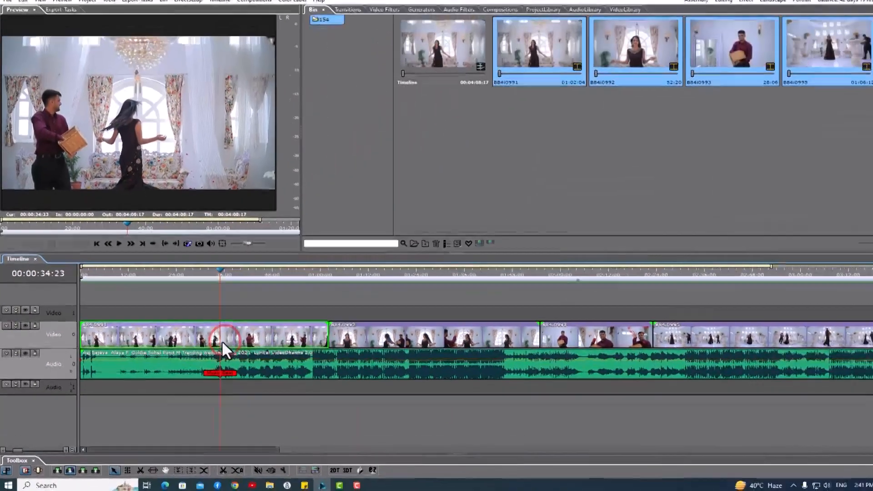
right_click(225, 341)
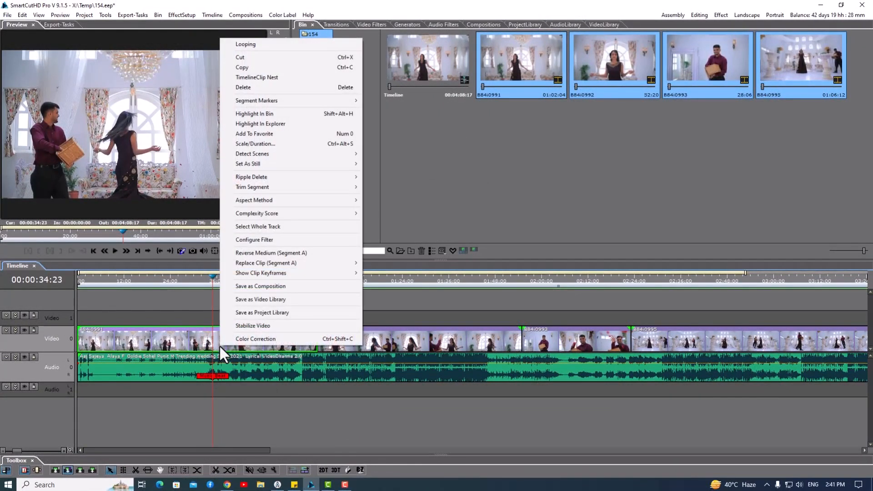
left_click(298, 103)
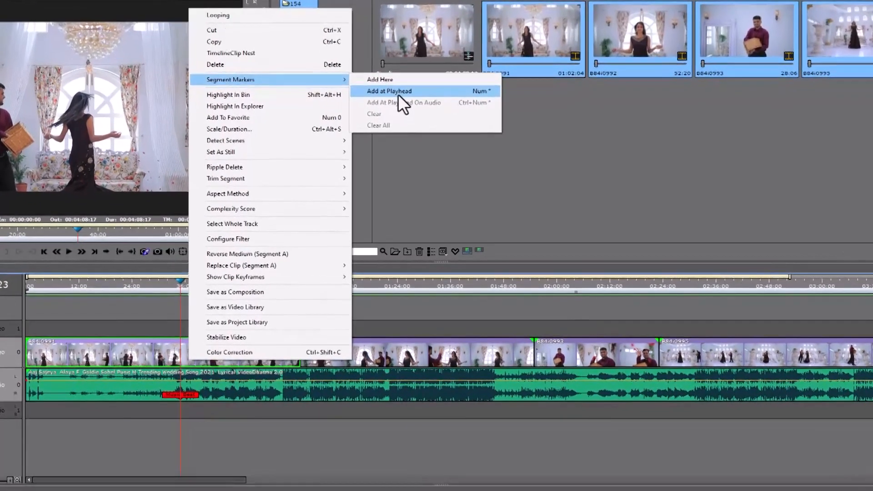
left_click(403, 113)
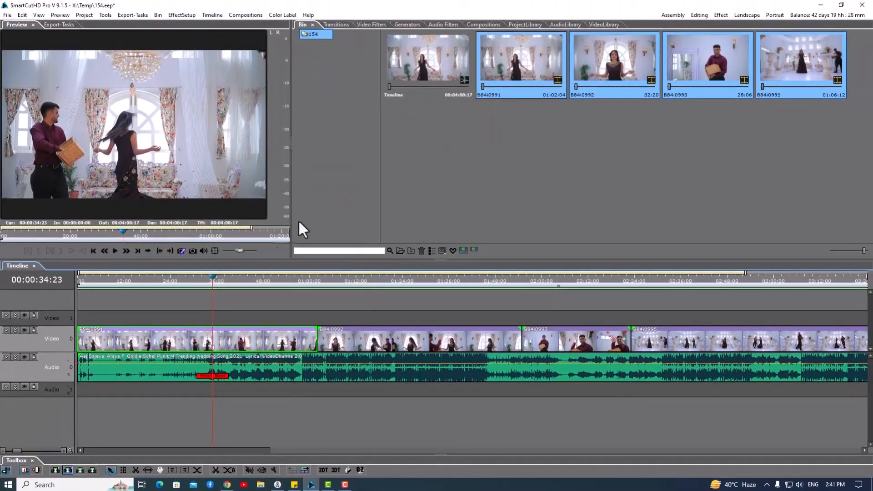
Name the video clip's segment marker "Couple Scene" and set its marker colour to yellow.
double_click(212, 349)
left_click(406, 203)
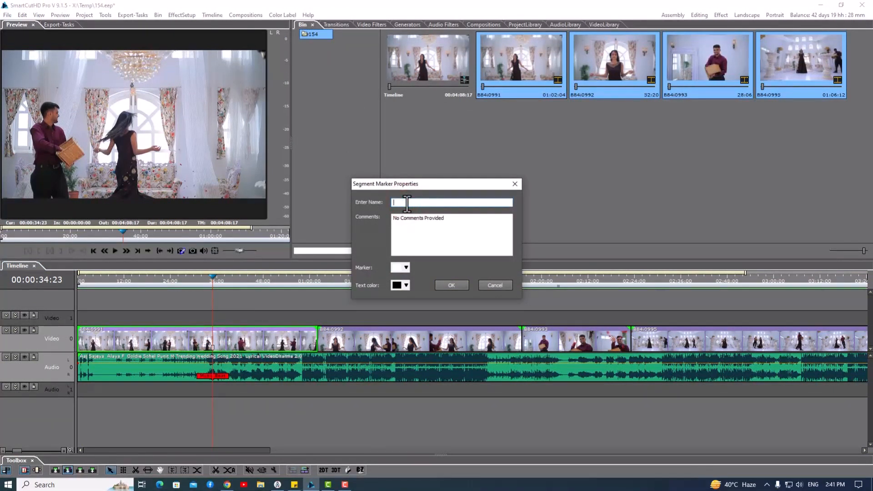
type("Cl")
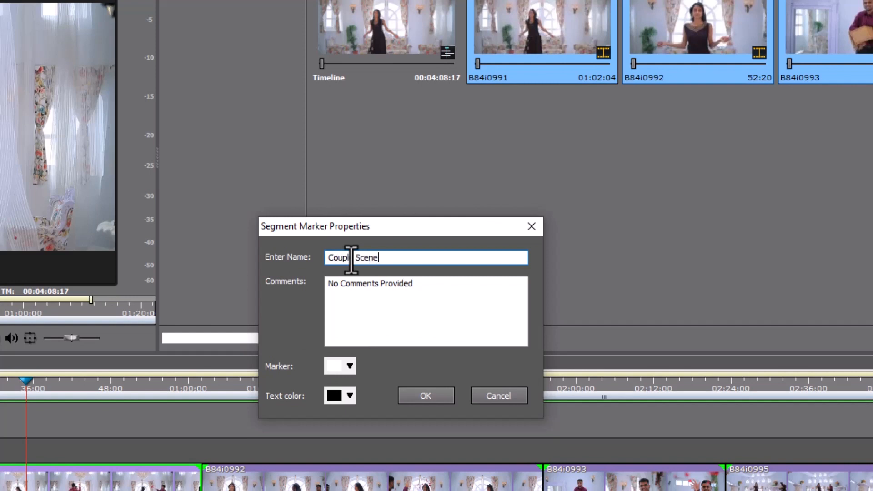
left_click(350, 365)
left_click(365, 426)
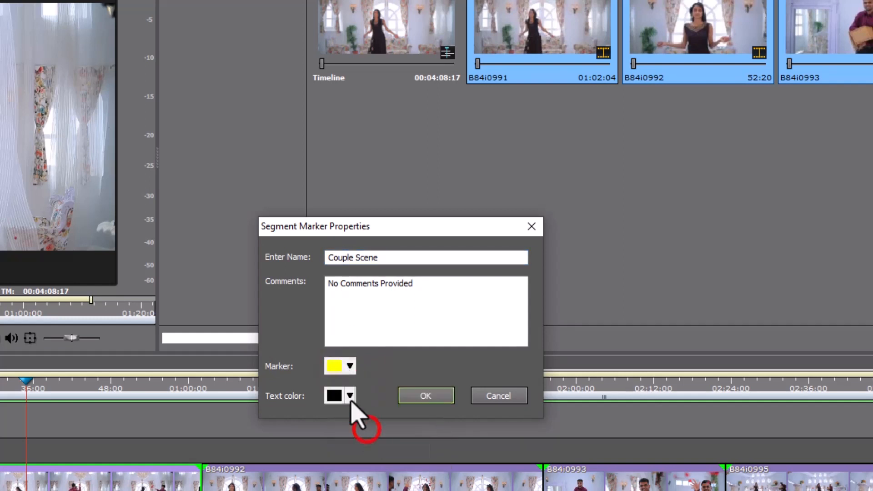
left_click(434, 395)
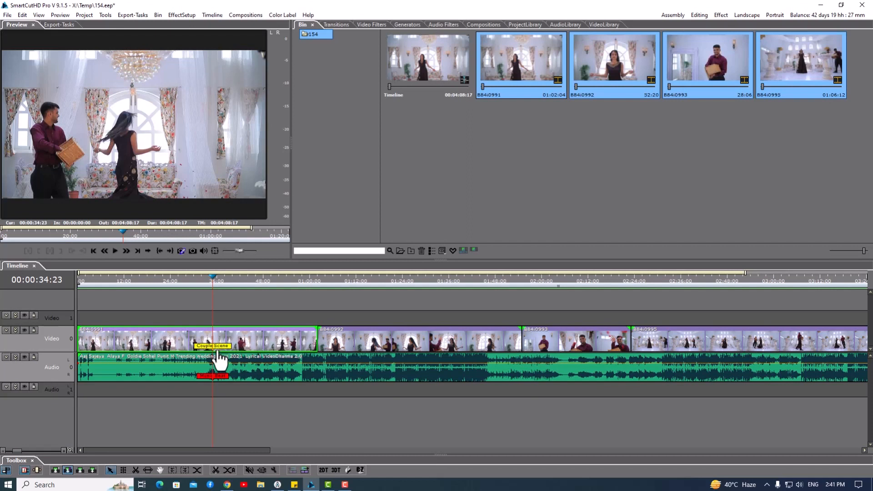
Set an unnumbered marker on the timeline ruler at 00:01:02:05, where clip B84i0992 begins.
left_click_drag(233, 279, 318, 283)
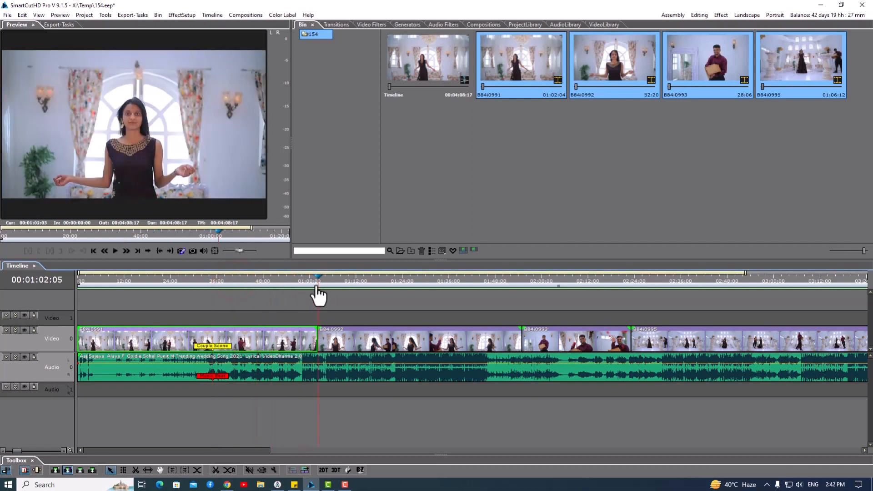
right_click(318, 284)
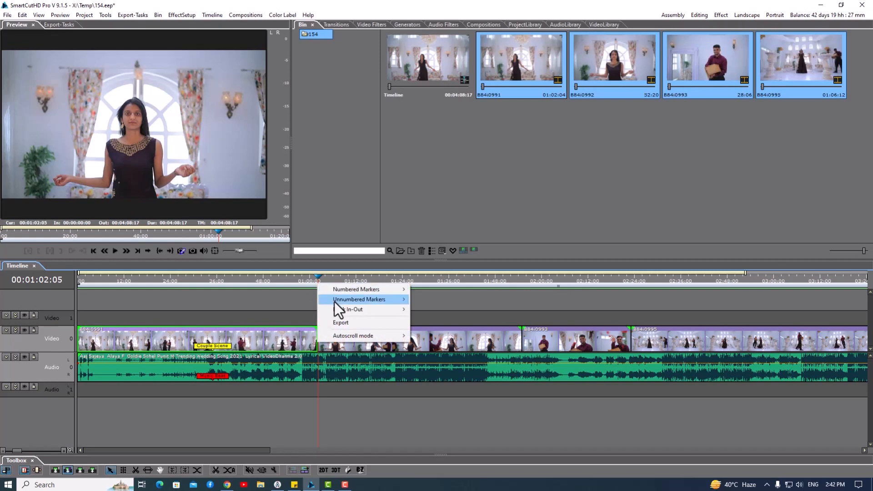
mouse_move(337, 302)
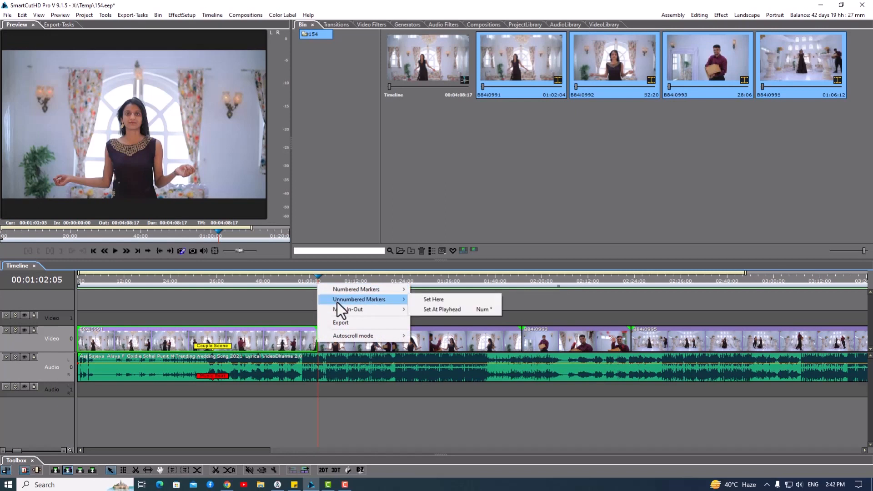
left_click(442, 301)
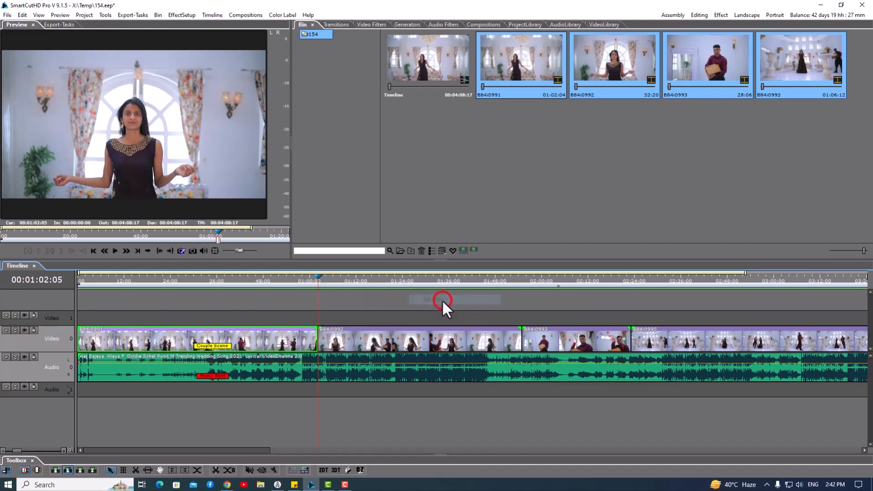
Name the new unnumbered timeline marker "Haldi Ceremony" and set its marker colour to yellow.
double_click(318, 284)
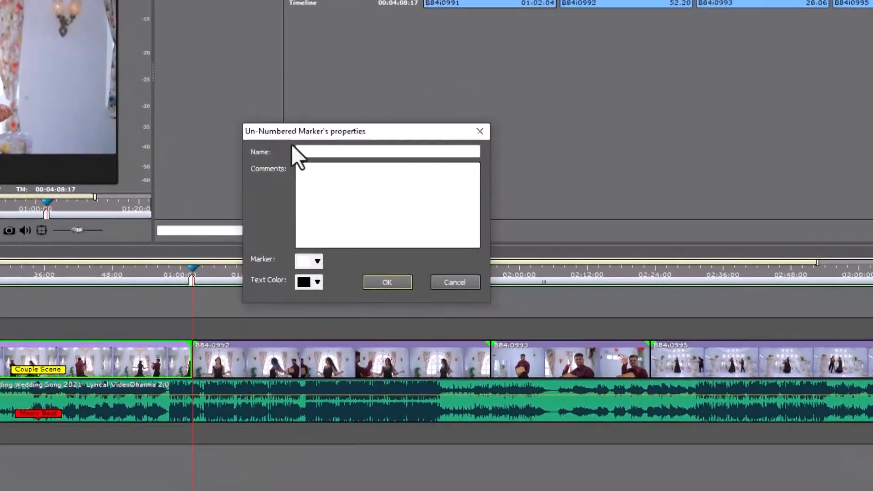
left_click(316, 152)
type("Haldi Ceremony")
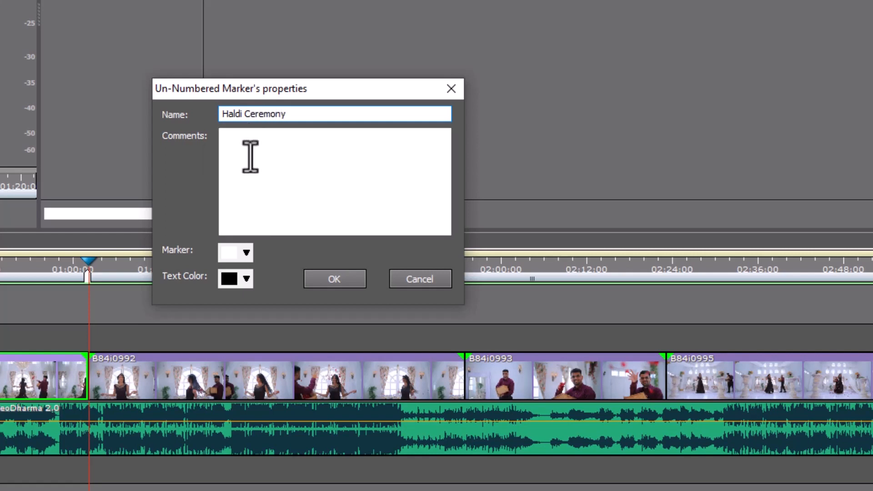
left_click(246, 253)
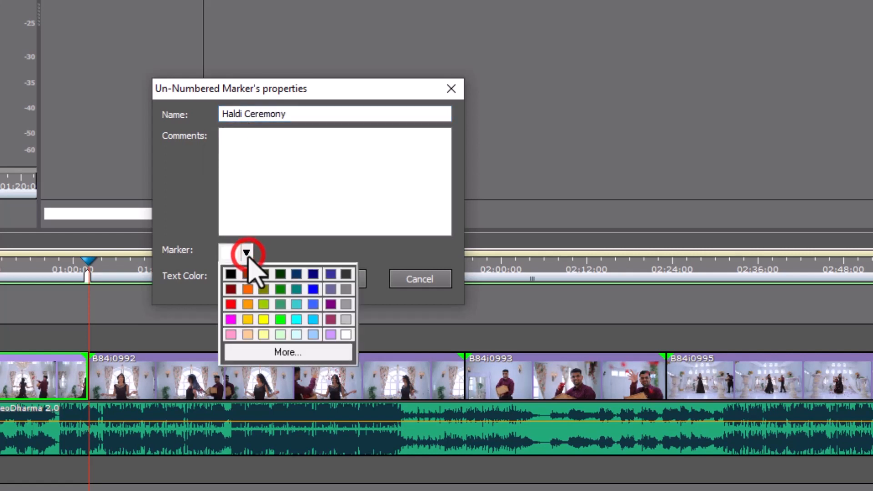
left_click(263, 320)
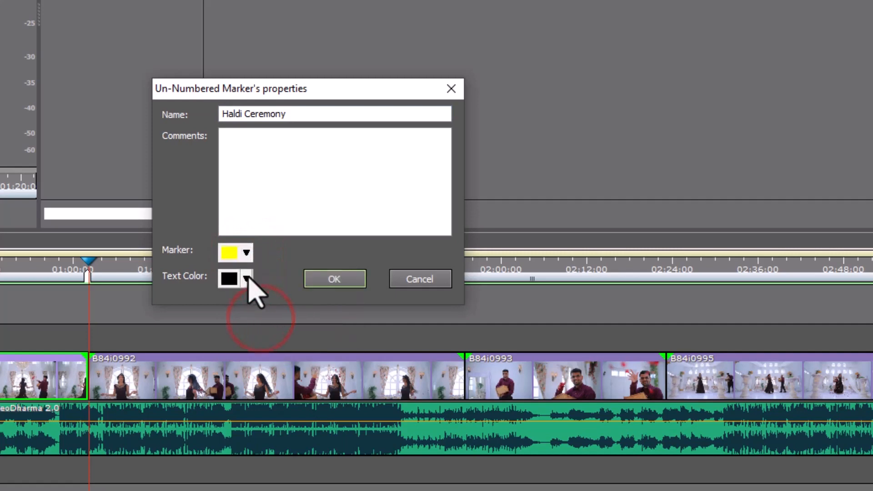
left_click(346, 281)
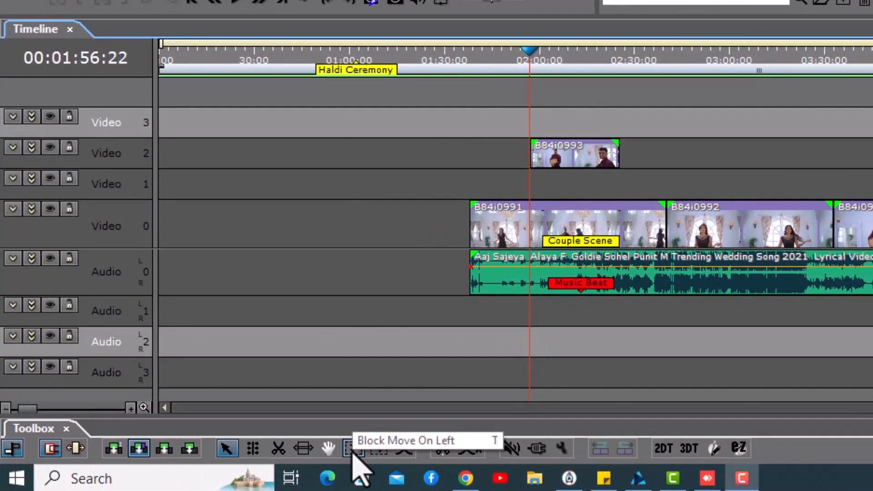
Use Block Move On Left to shift B84i0992 and everything before it on all tracks earlier, with B84i0991 starting at about 1:00.
left_click(354, 451)
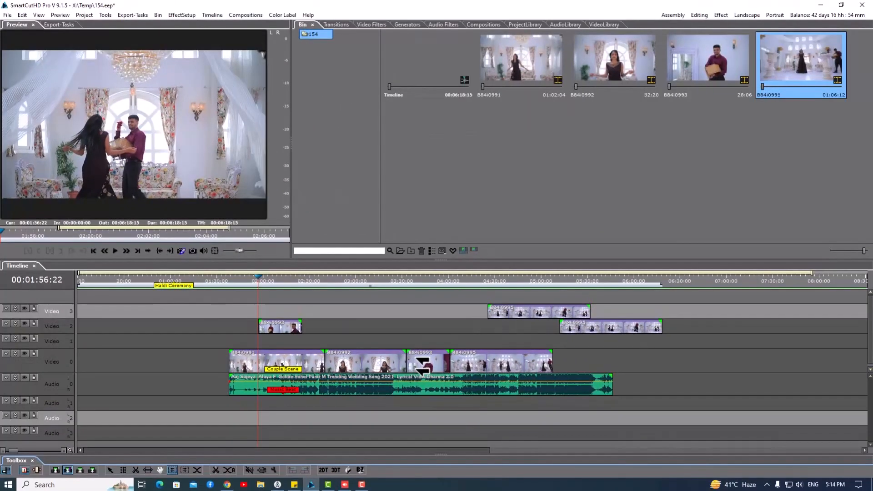
left_click(459, 353)
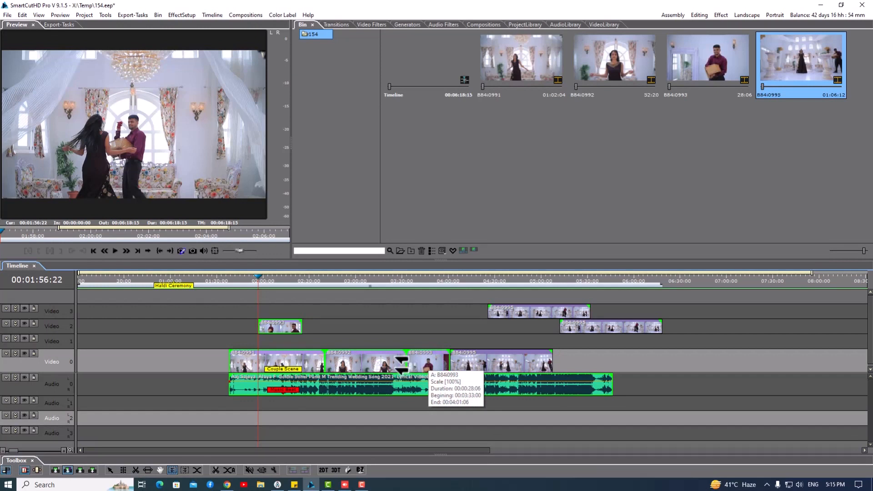
left_click(481, 356)
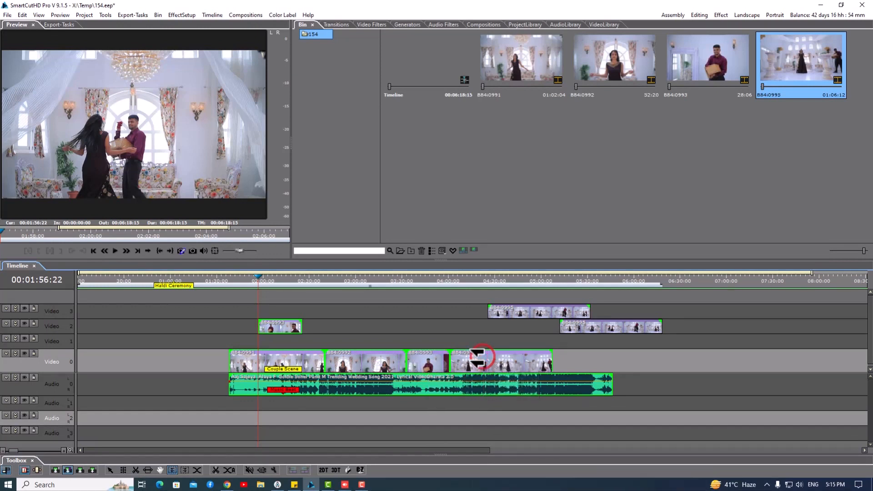
left_click(374, 364)
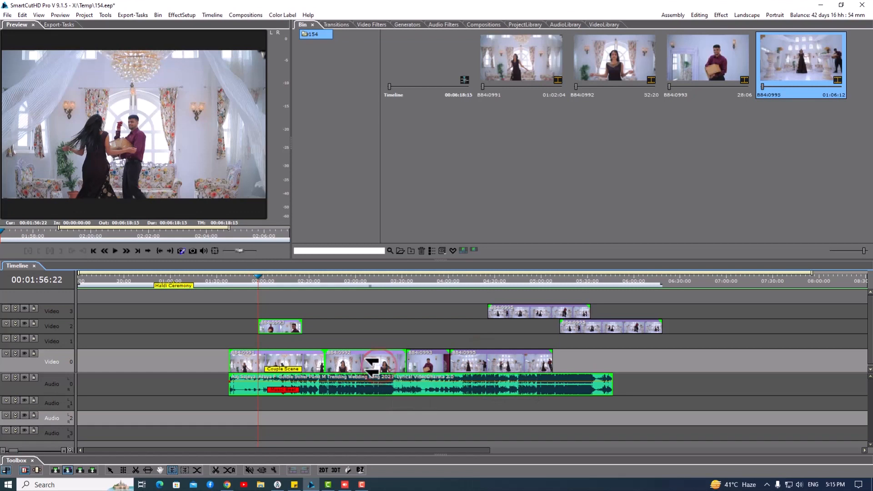
left_click_drag(374, 364, 315, 369)
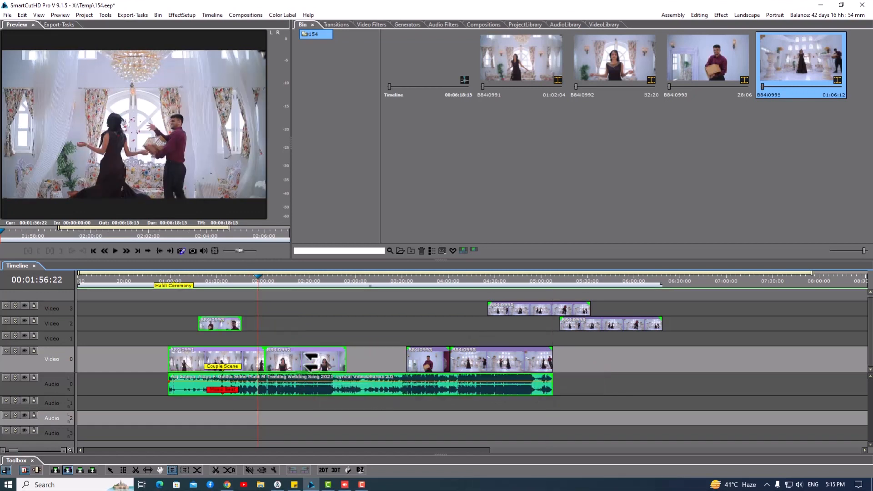
Use the rightward block move to shift the Video 0 clip B84i0993 and everything following it on all tracks by about 38 seconds.
left_click(185, 469)
left_click(424, 362)
left_click_drag(427, 362, 484, 363)
Block-move B84i0992 and the preceding clips about 21 seconds earlier on all tracks, and reposition only the Video 0 clips to start at about 0:27.
left_click(171, 470)
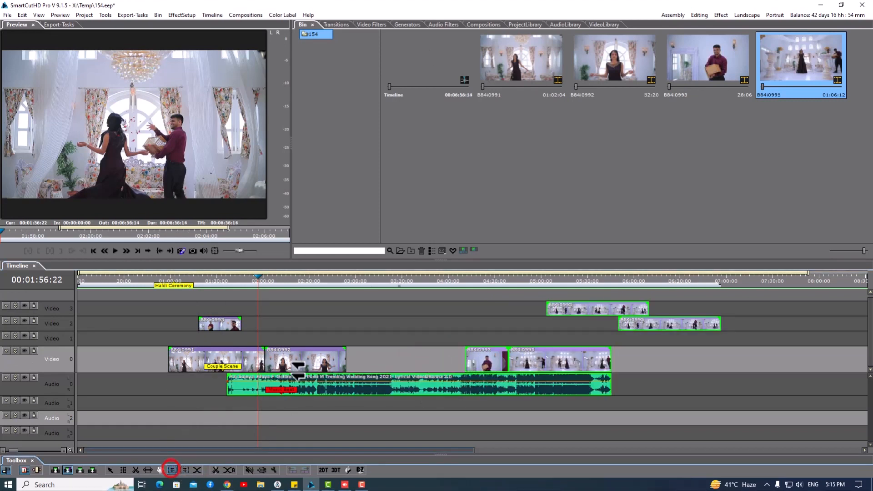
left_click_drag(329, 360, 297, 363)
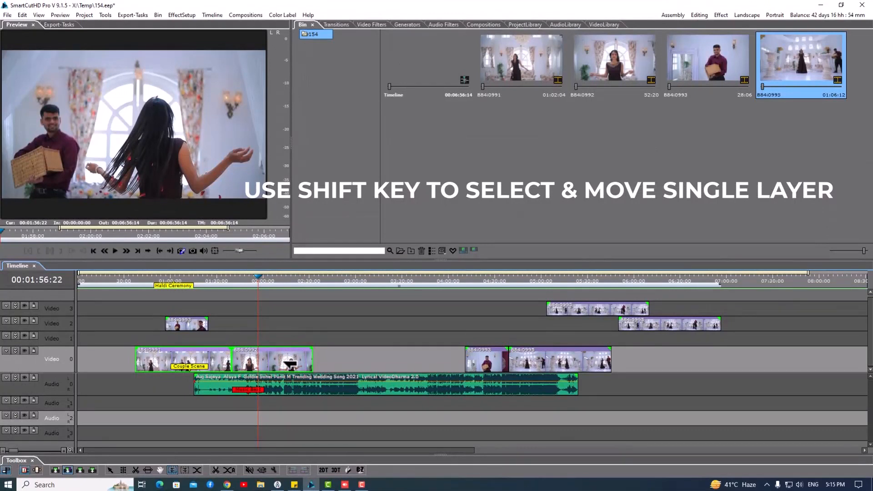
left_click_drag(289, 361, 359, 362)
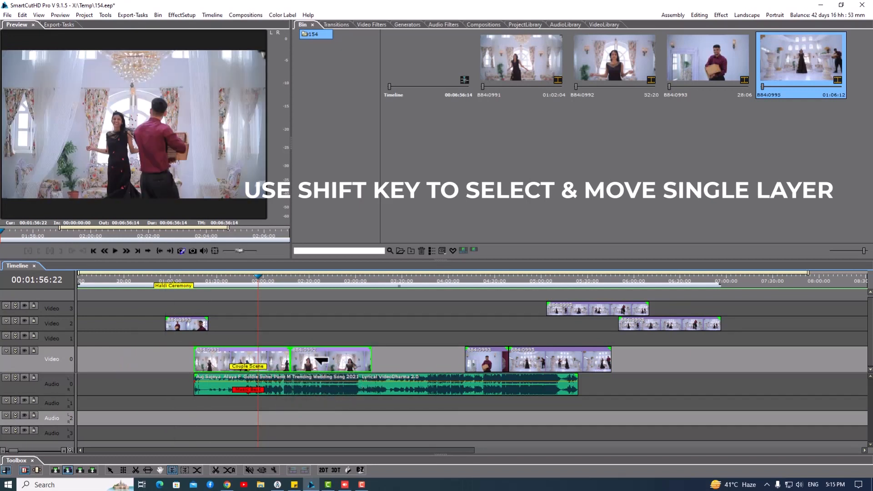
left_click_drag(318, 359, 257, 361)
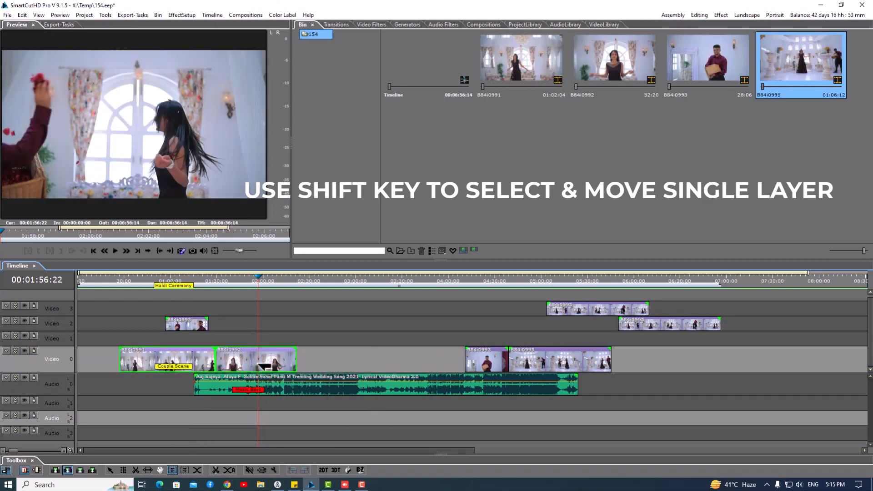
Use the rightward block move on Video 0 only to shift B84i0993 and the clip after it earlier, starting at about 2:30.
left_click(185, 470)
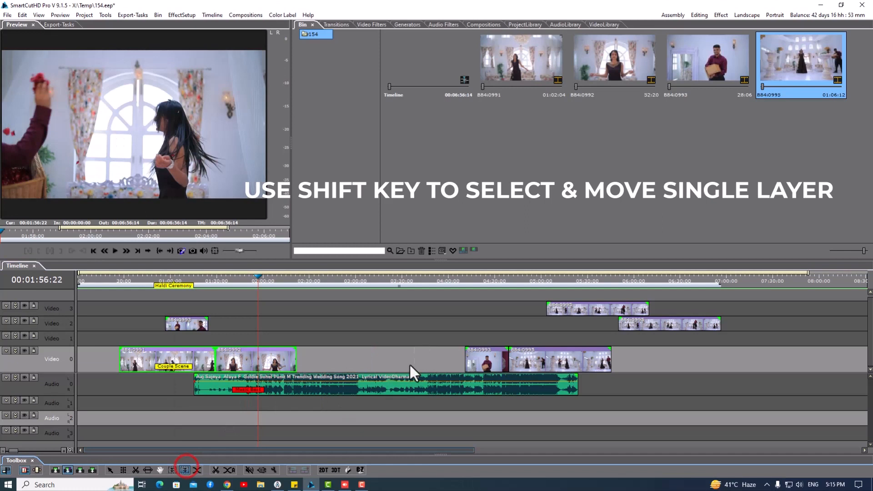
left_click(475, 360)
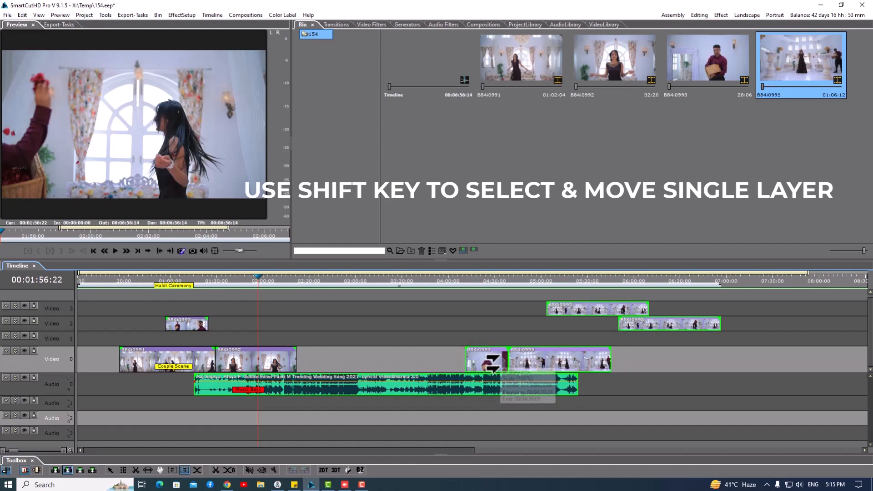
left_click(487, 362, "shift")
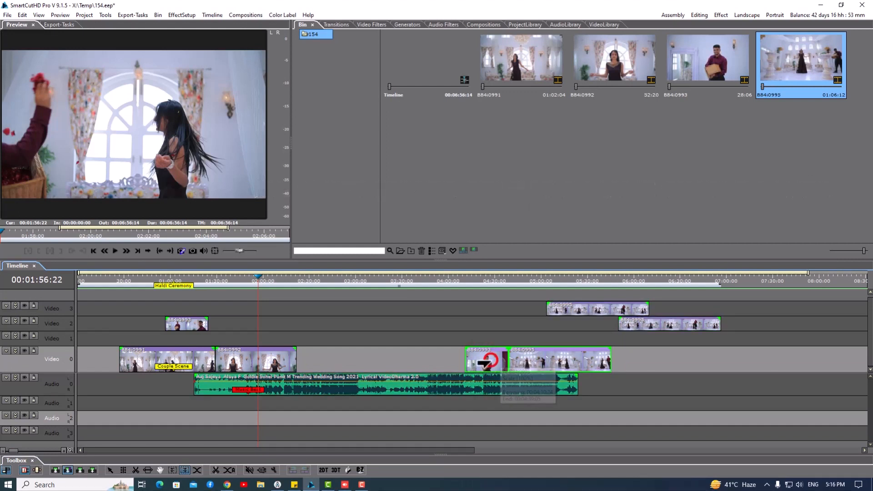
left_click_drag(486, 362, 337, 365)
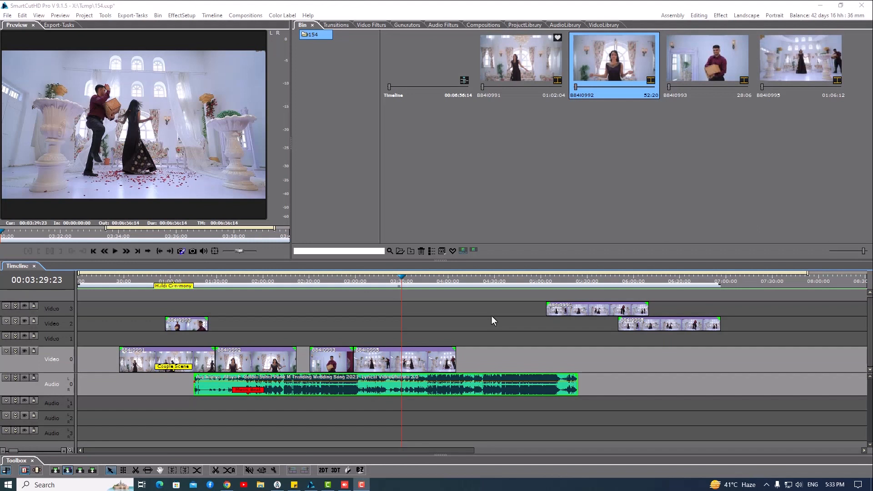
Locate the source file of bin clip B84i0992 with Highlight In Explorer, and close the folder window.
left_click(439, 363)
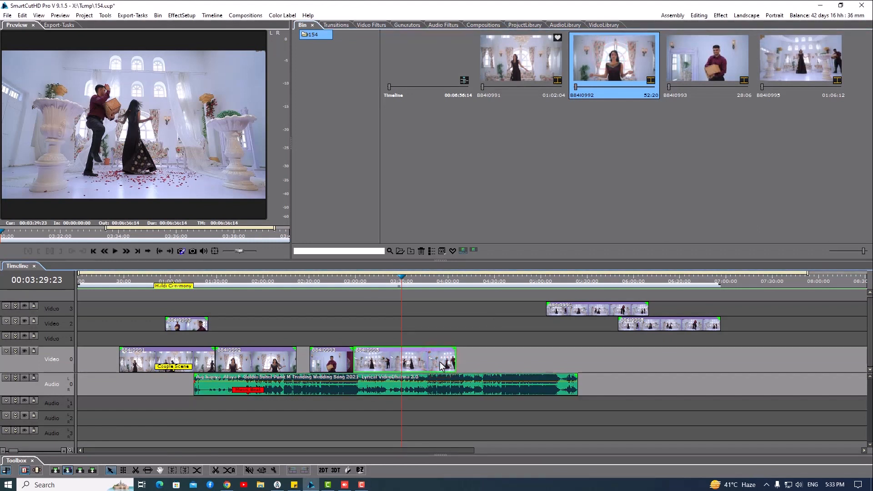
right_click(585, 76)
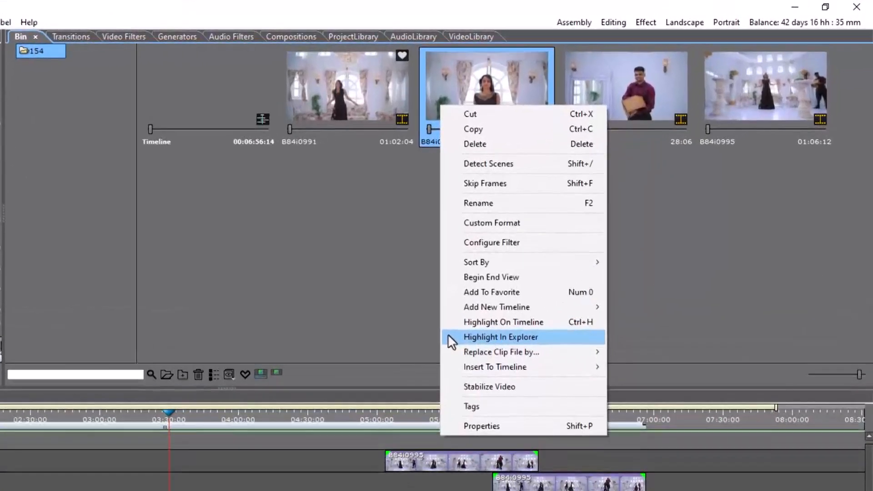
left_click(510, 289)
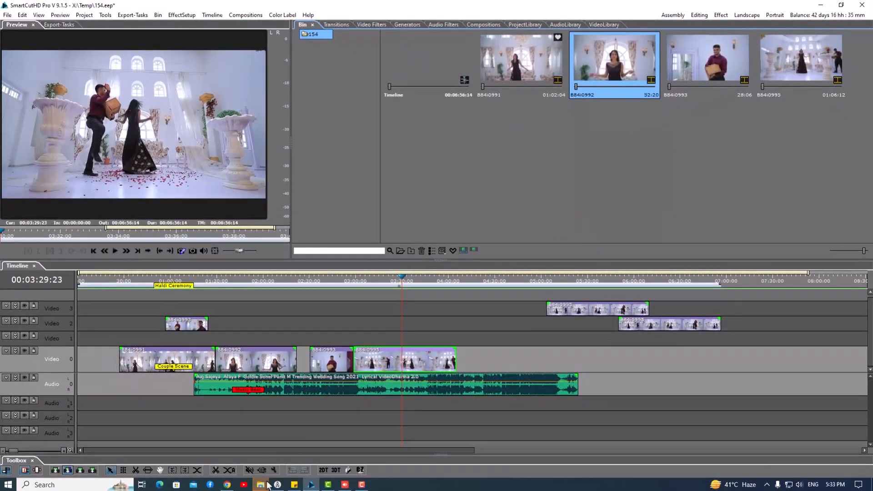
mouse_move(267, 485)
left_click(273, 457)
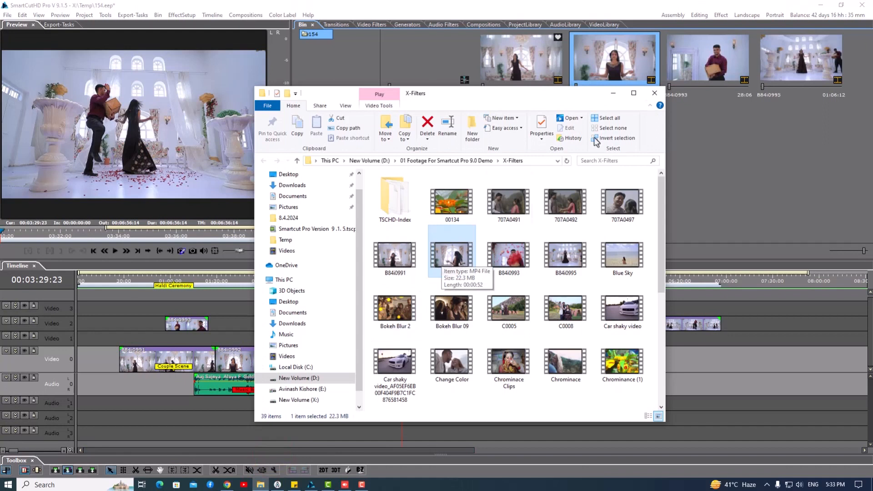
left_click(655, 93)
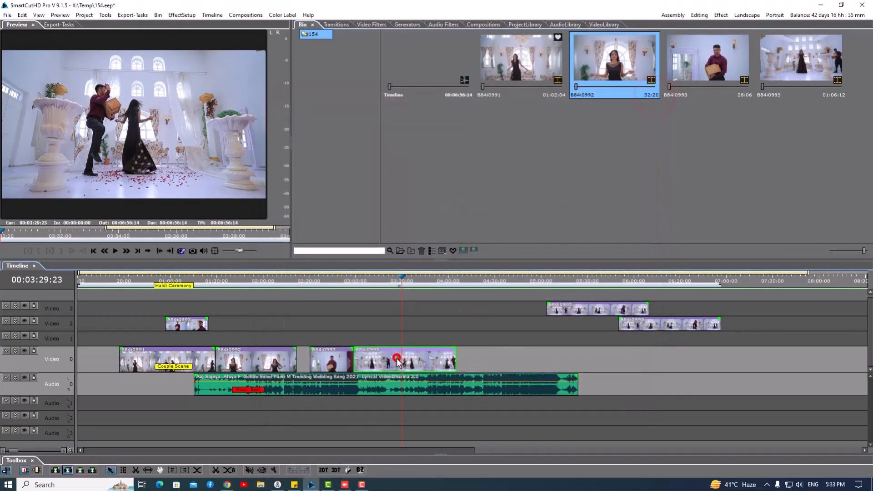
Move the playhead to about 2:46 and locate the Audio 0 song clip's source file with Highlight In Explorer.
left_click(333, 280)
left_click_drag(334, 284, 335, 281)
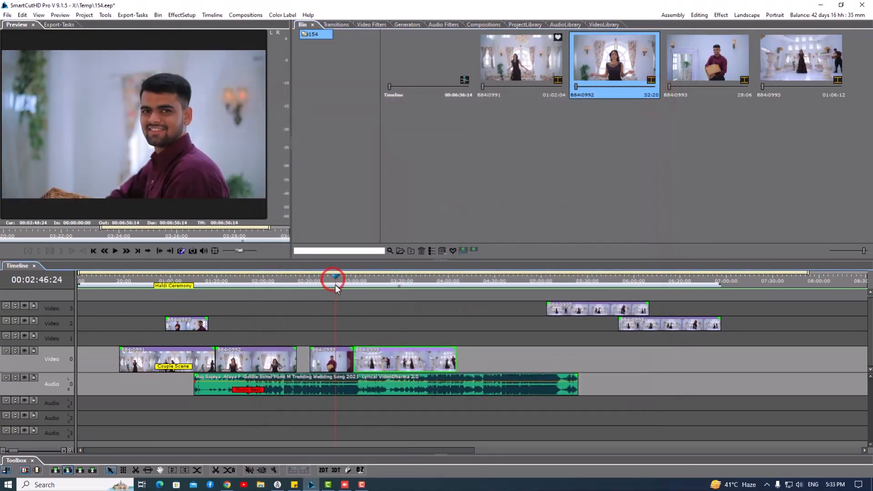
left_click(331, 390)
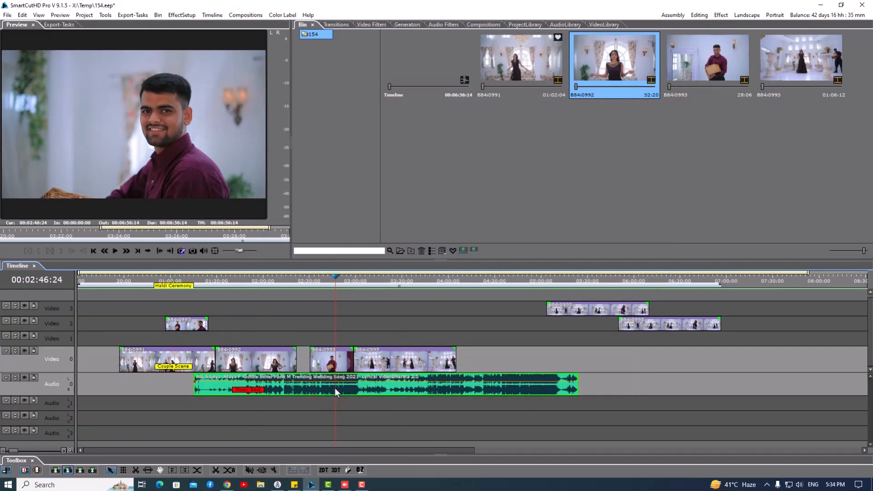
right_click(335, 390)
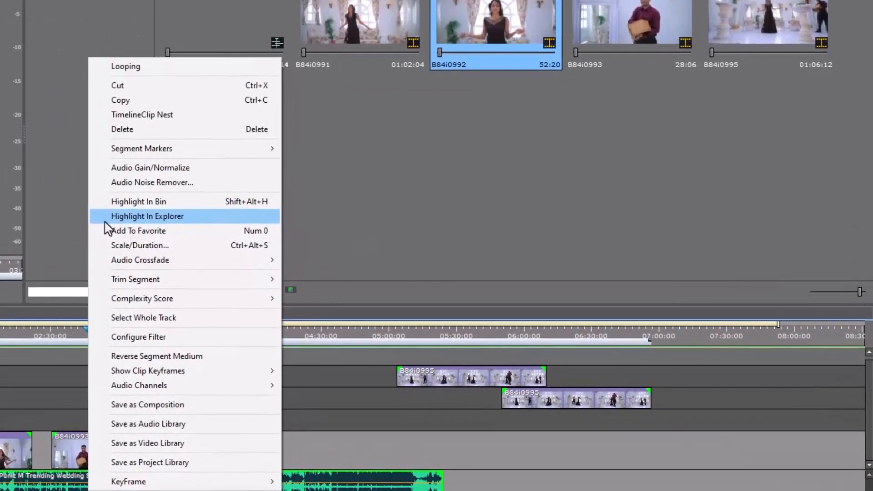
left_click(213, 222)
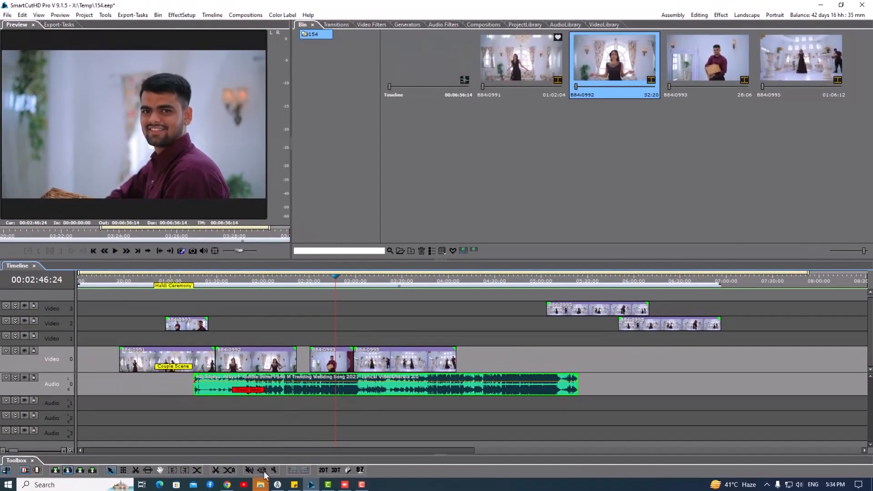
left_click(261, 485)
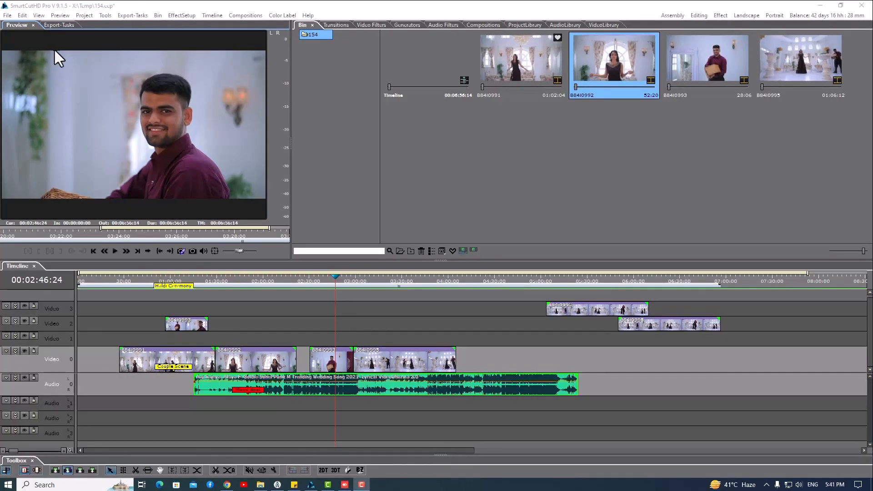
Show the export task list and select the first queued task to examine its project, timeline and output entries.
left_click(53, 24)
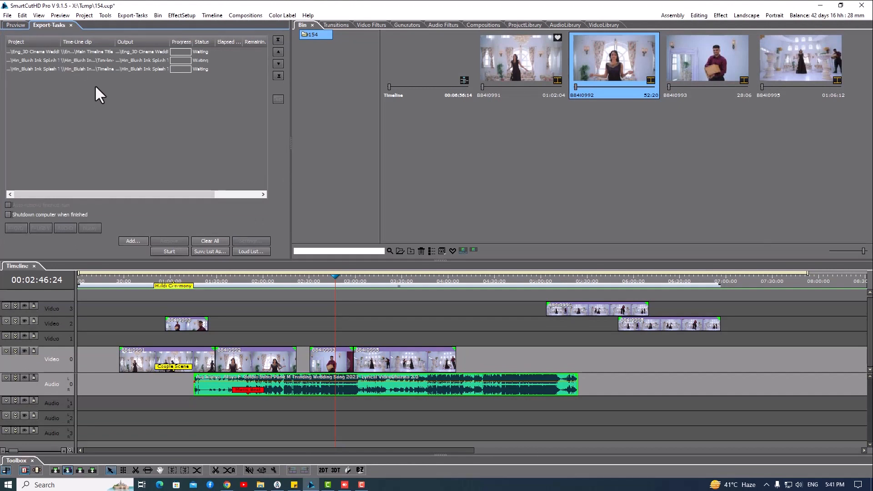
left_click(98, 53)
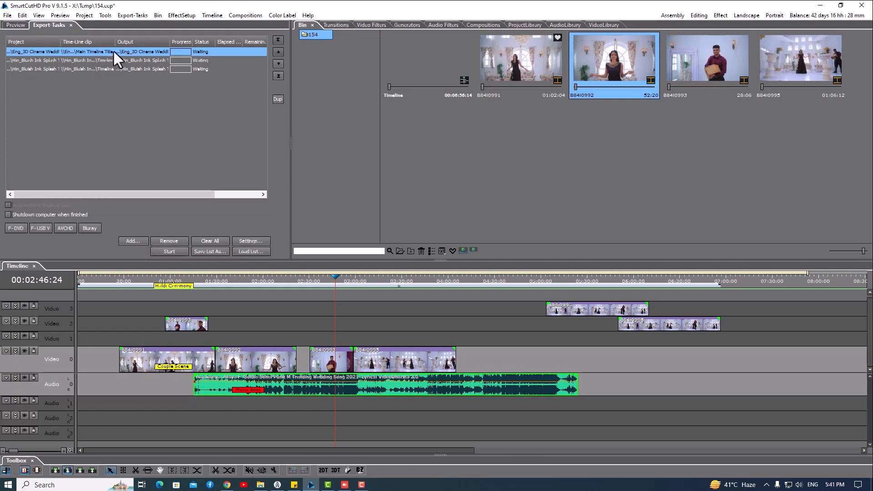
left_click(115, 59)
left_click(116, 53)
left_click(116, 58)
left_click(118, 53)
left_click(119, 57)
left_click(120, 54)
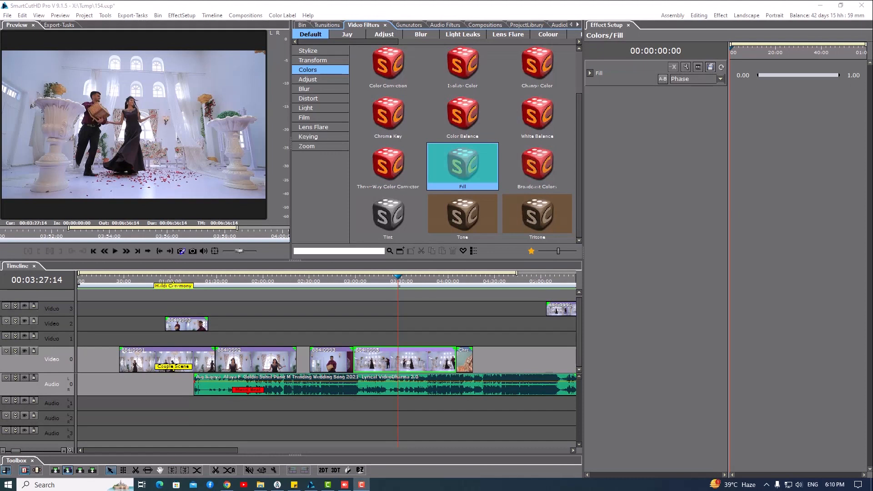
Apply the Fill video filter from the default Colors category to the Video 0 clip B84i0995.
left_click(313, 71)
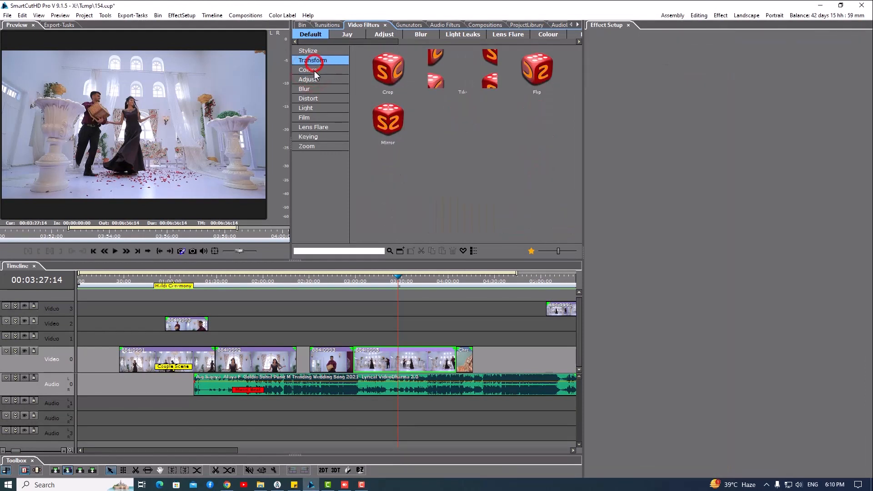
left_click(460, 227)
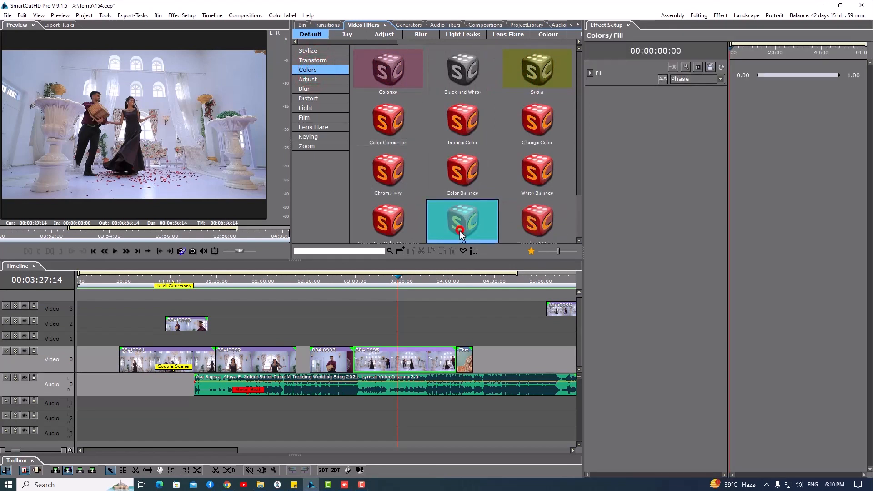
scroll(461, 232, "down", 1)
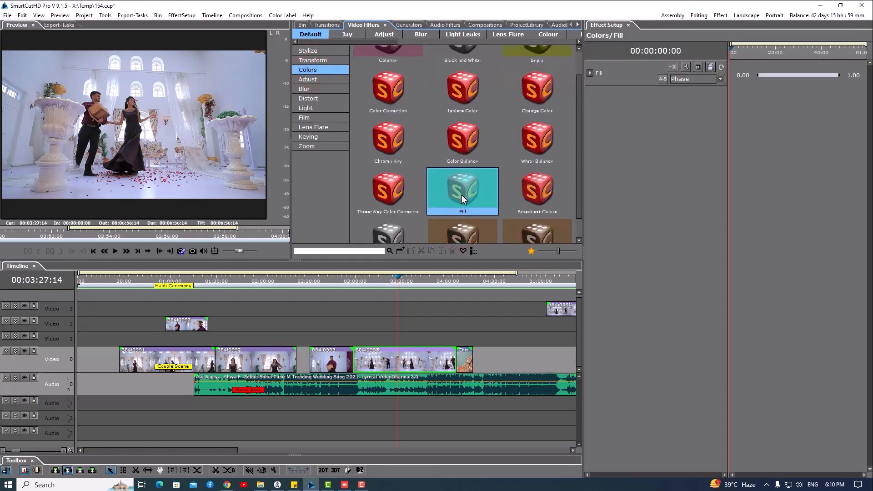
left_click_drag(463, 189, 433, 356)
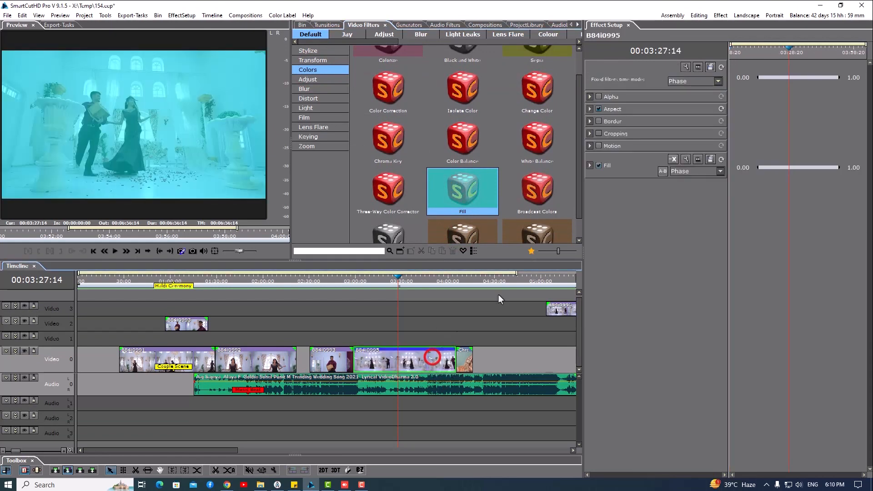
Set the Fill filter's colour to red and its Amount To Fill to about 0.132.
left_click(590, 166)
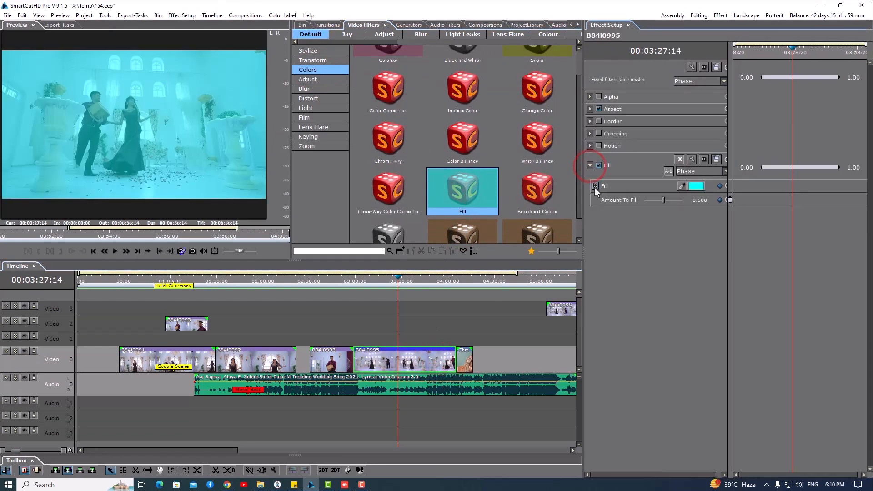
left_click(595, 186)
left_click_drag(662, 260, 654, 263)
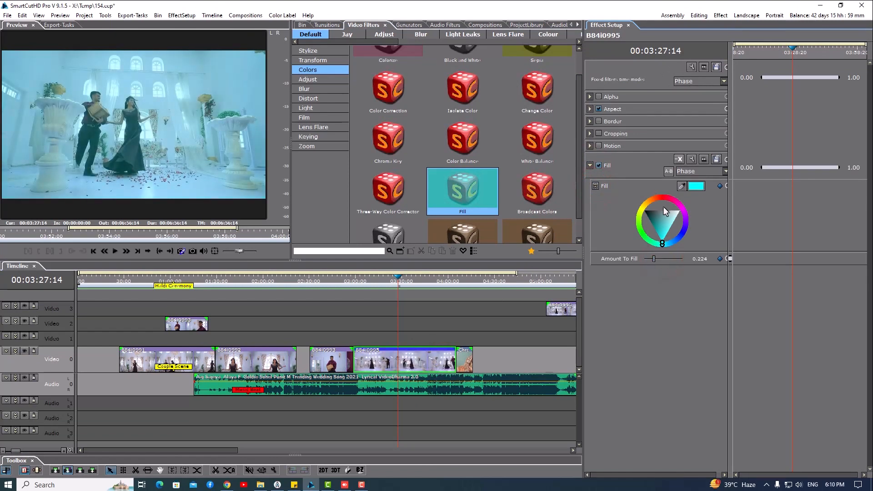
left_click(662, 199)
left_click_drag(654, 259, 651, 263)
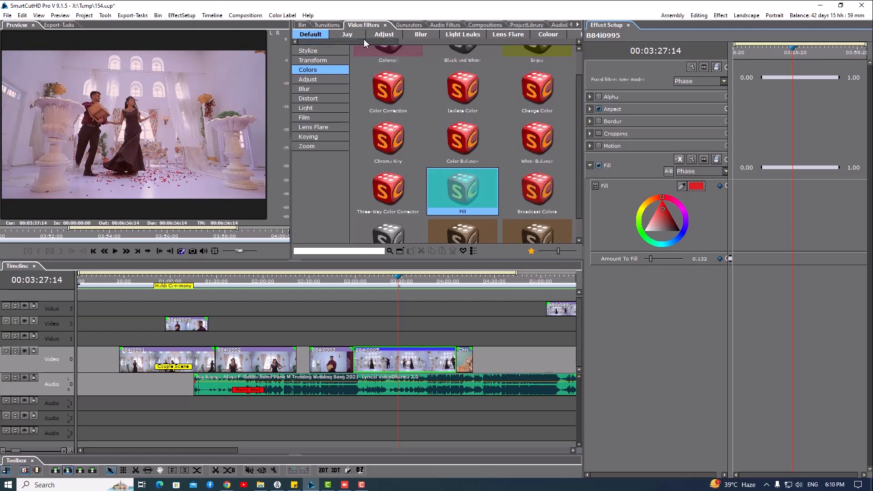
Browse the Fill filter presets in the Black, Blue, Gray, Orange, Red and Violet colour categories.
left_click_drag(363, 39, 395, 42)
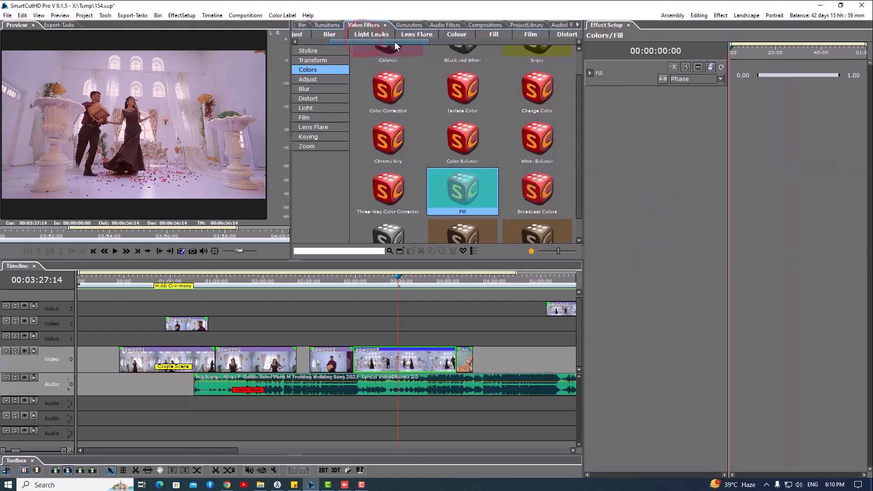
left_click(492, 35)
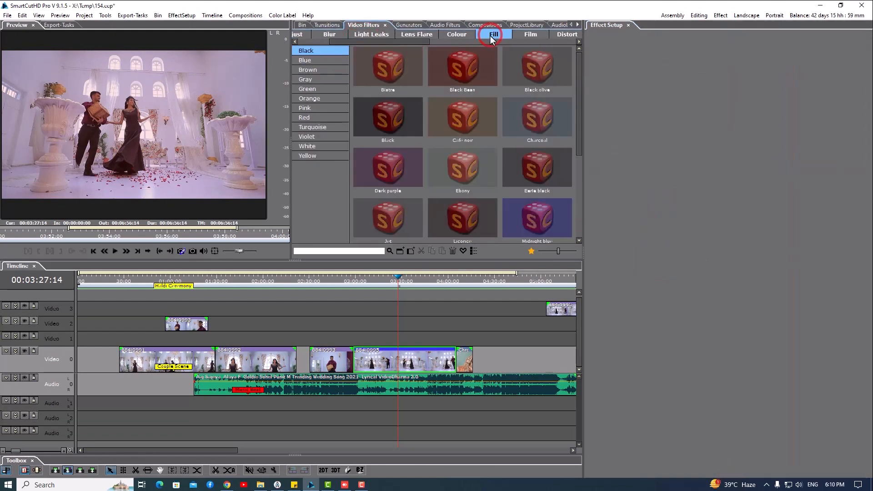
left_click(313, 63)
left_click(318, 80)
left_click(317, 98)
left_click(318, 115)
left_click(319, 137)
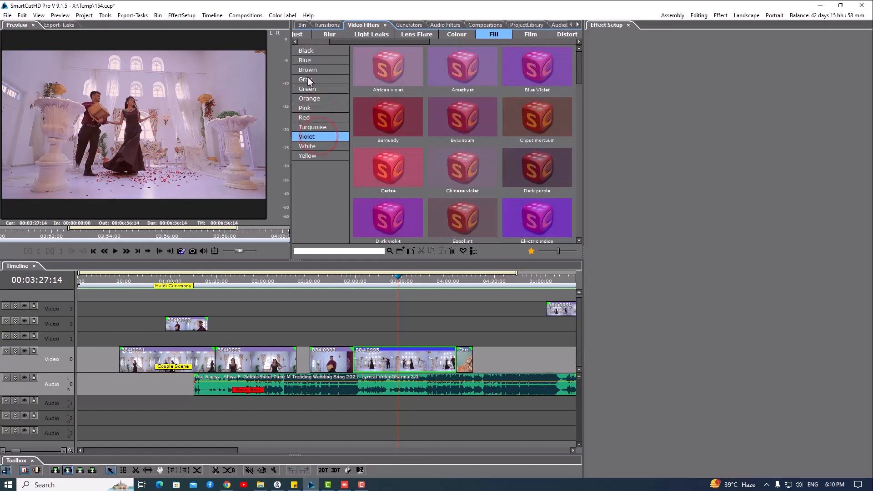
Apply the blue Fill preset Zaffre to the Video 0 clip B84i0993 and set its Amount To Fill to about 0.237.
left_click(313, 63)
left_click_drag(579, 64, 580, 247)
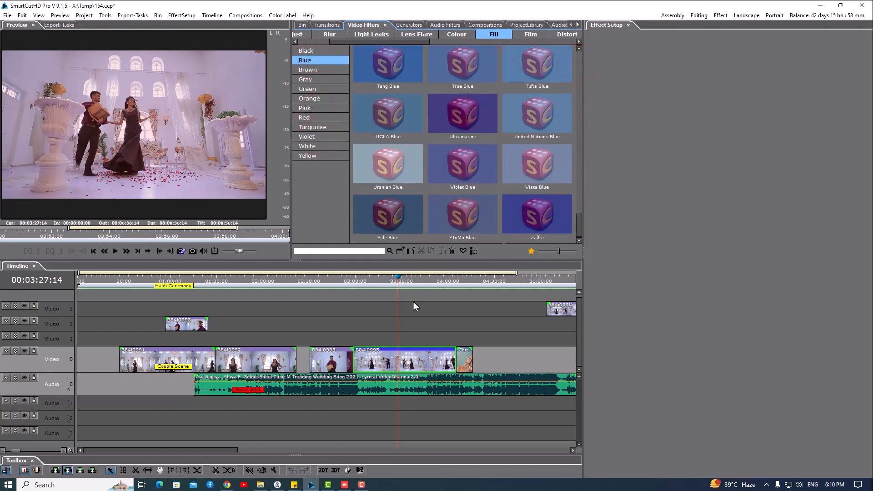
left_click(328, 279)
left_click_drag(558, 215, 337, 366)
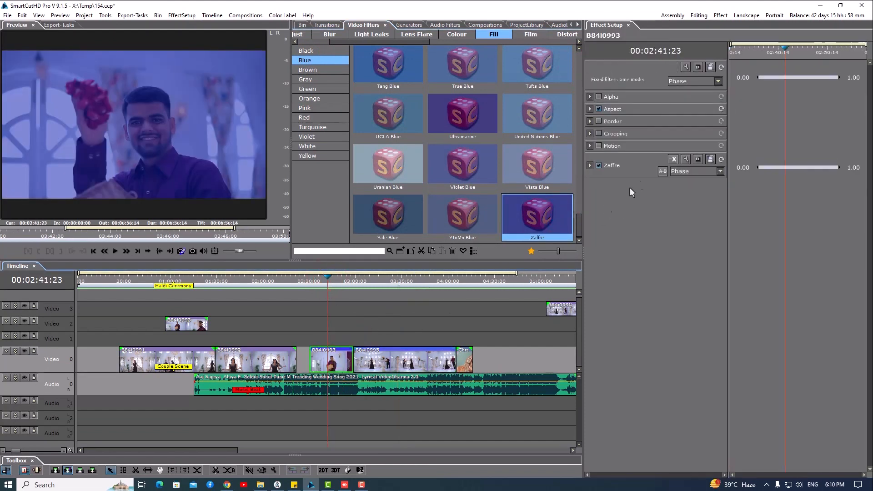
left_click(591, 167)
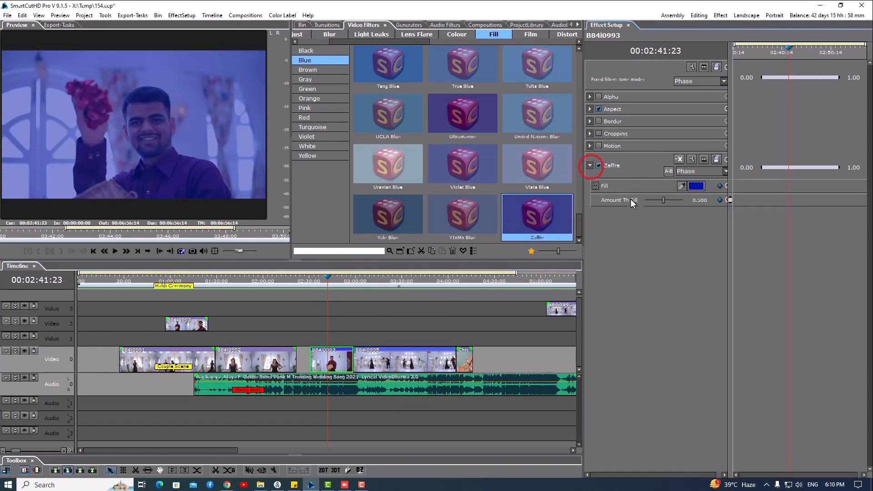
left_click_drag(662, 201, 653, 205)
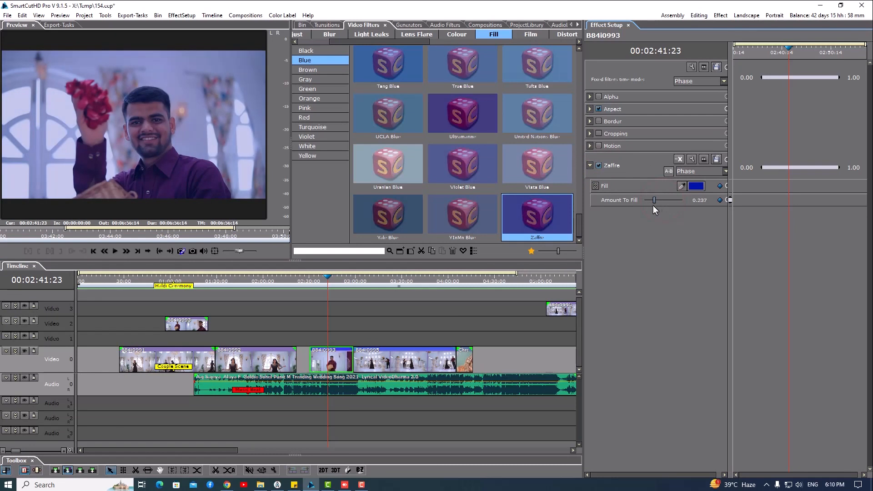
Add the default Two Gradient color generator to the Video 0 track at about 4:22, after the existing clips.
left_click(403, 24)
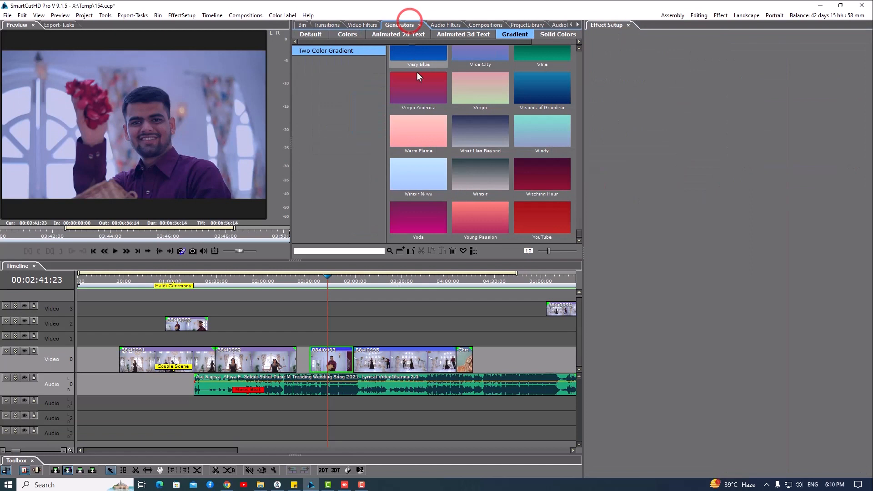
left_click(308, 34)
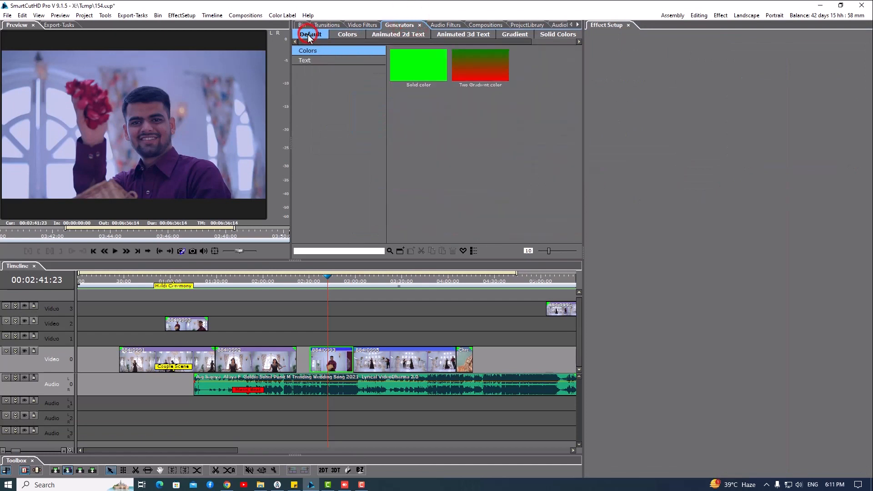
left_click(484, 73)
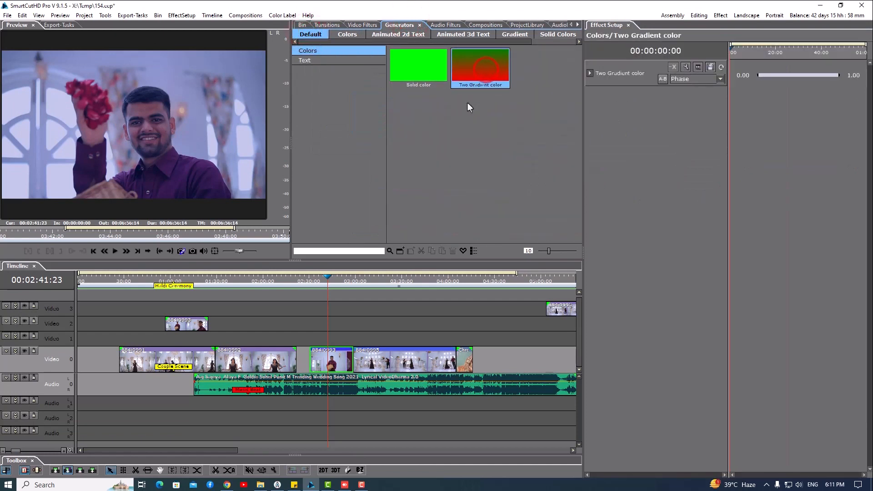
left_click_drag(480, 76, 486, 363)
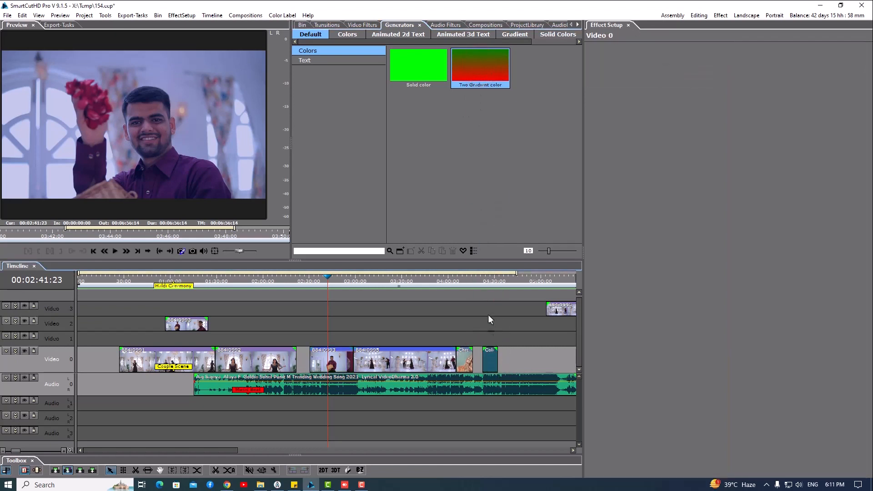
Set Two Gradient Color1 of the gradient clip on the Video 0 track at about 4:26 to magenta pink.
left_click(485, 280)
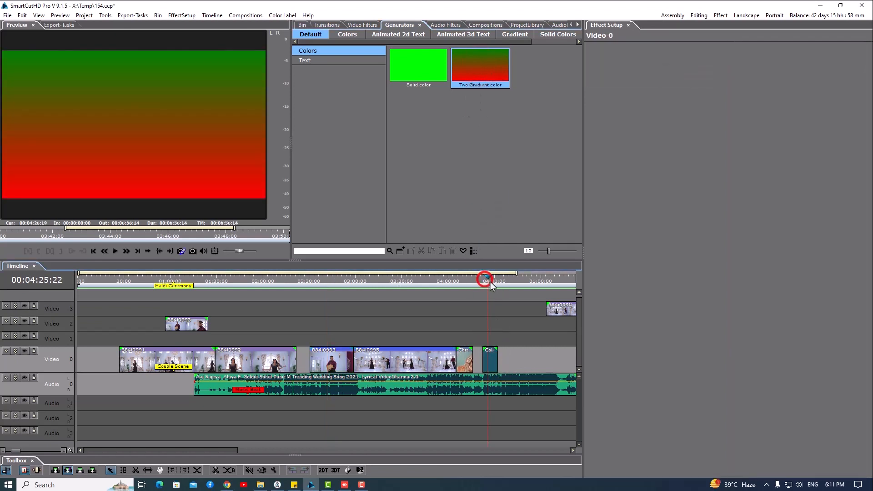
left_click(490, 361)
left_click(590, 165)
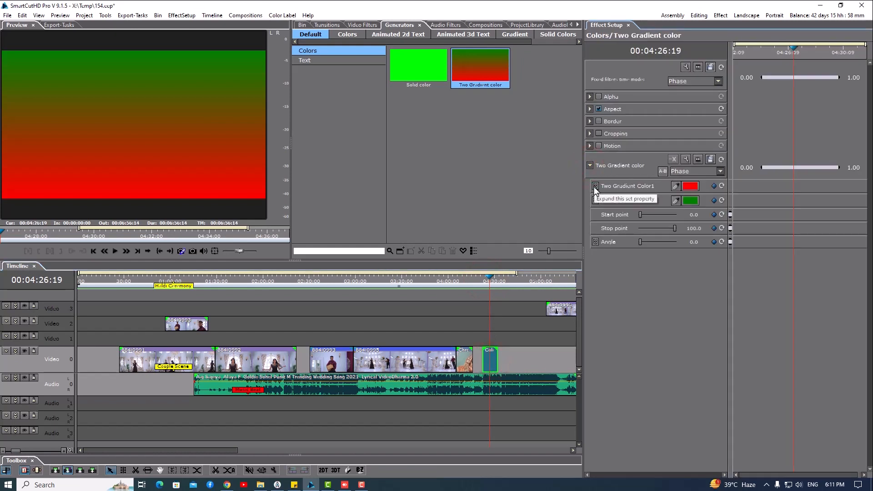
left_click(594, 186)
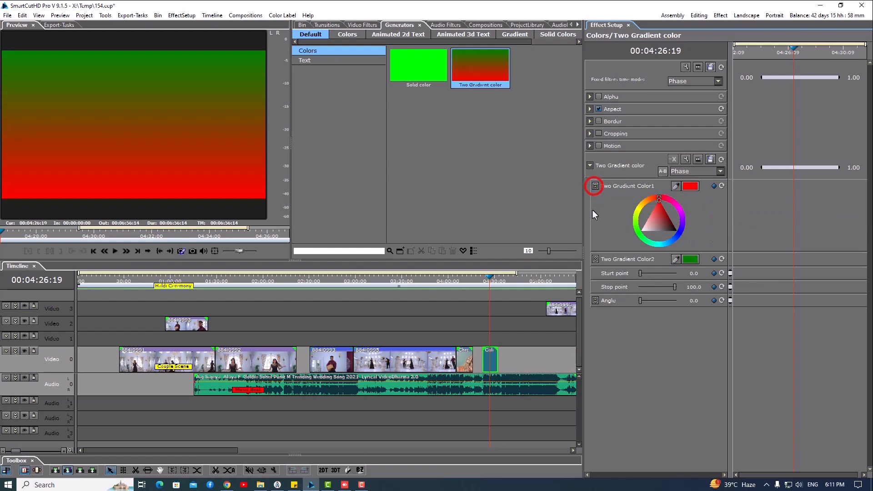
left_click(596, 260)
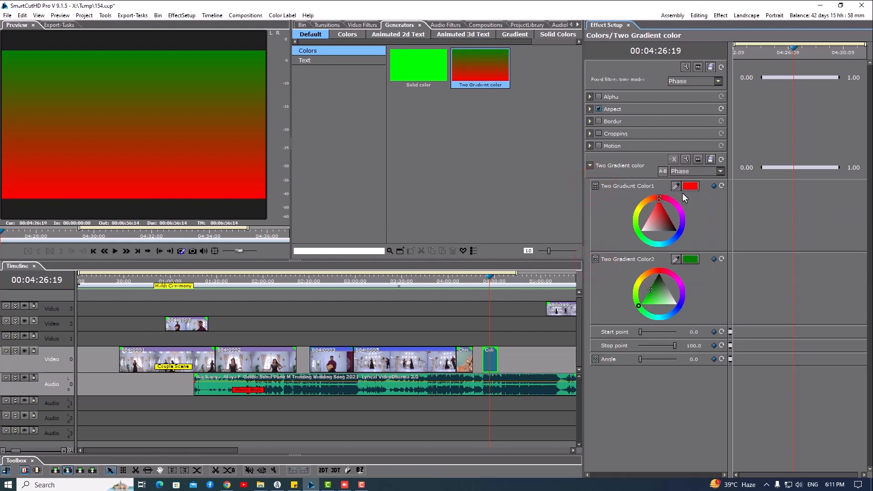
mouse_move(662, 218)
left_mouse_down()
mouse_move(675, 205)
mouse_move(669, 211)
left_mouse_up()
Set the gradient's Start point to about 10.5, Stop point to about 94.7 and Angle to about 43.
left_click_drag(640, 335, 665, 351)
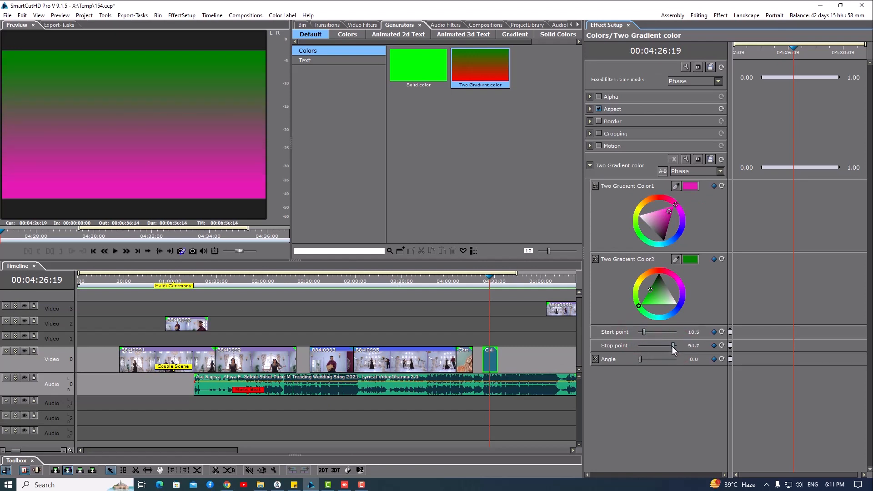
left_click_drag(641, 360, 645, 361)
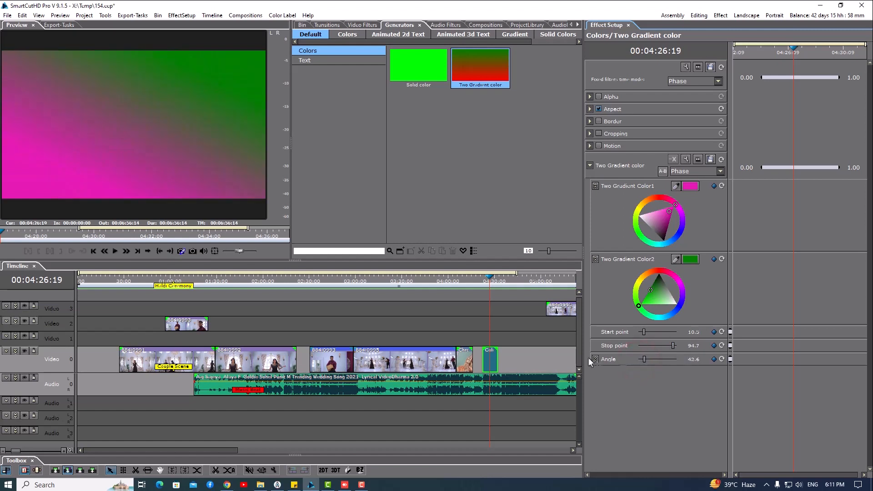
Browse the Two Color Gradient generator presets.
left_click(510, 35)
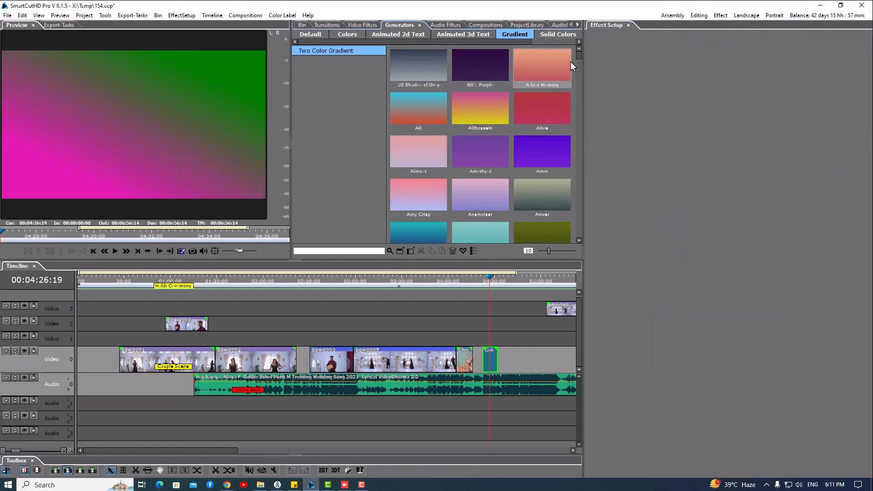
mouse_move(579, 56)
left_mouse_down()
mouse_move(580, 231)
mouse_move(569, 136)
mouse_move(577, 51)
left_mouse_up()
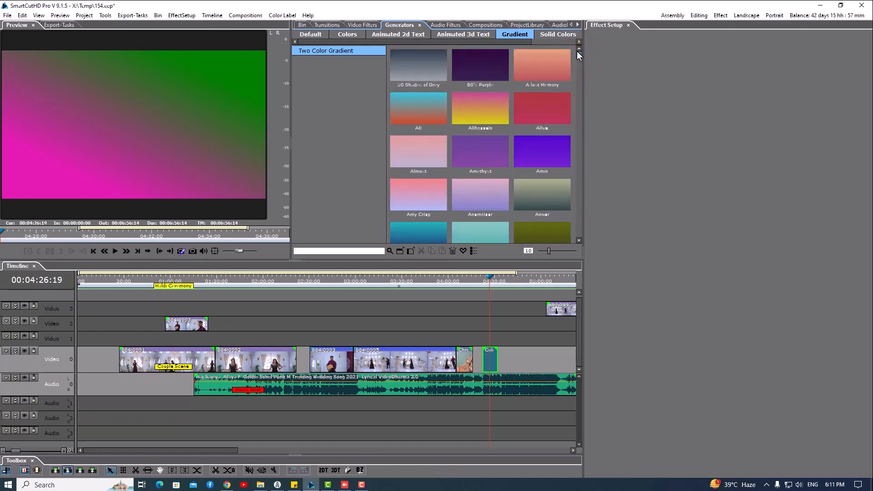
Apply the default Hue video filter from the Adjust category to the Video 0 clip B84i0992.
left_click(361, 25)
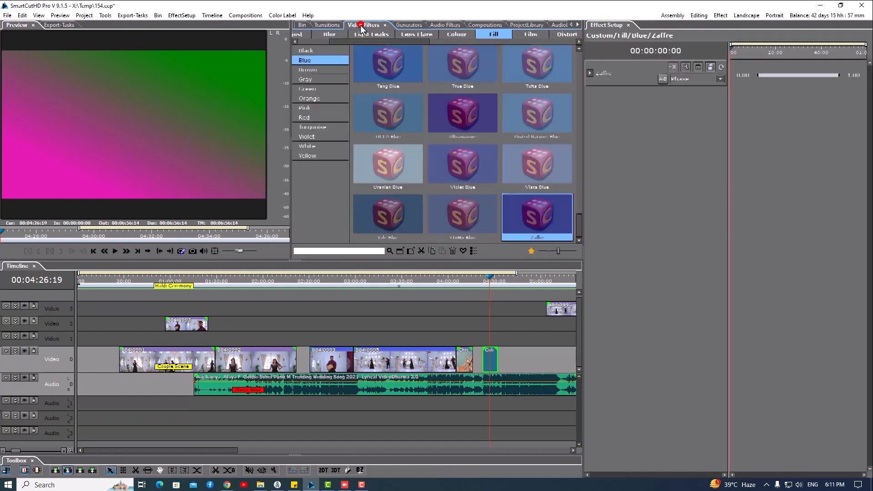
left_click_drag(351, 42, 303, 37)
left_click(304, 37)
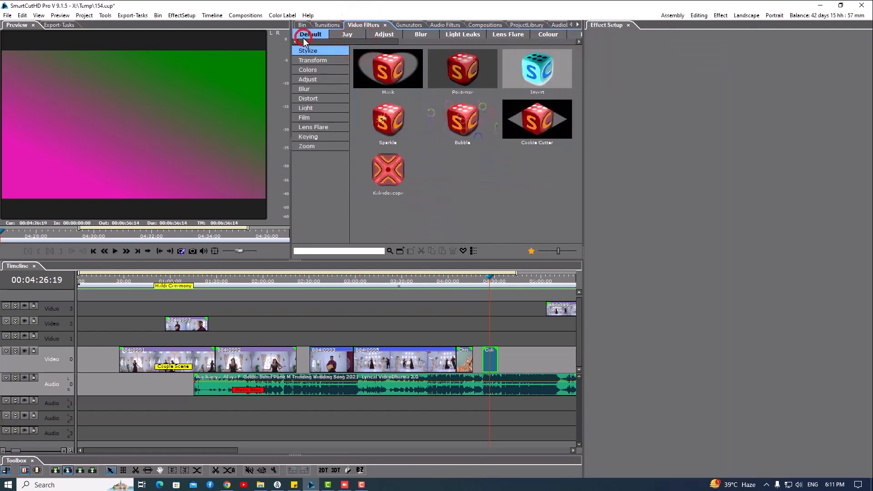
left_click(316, 80)
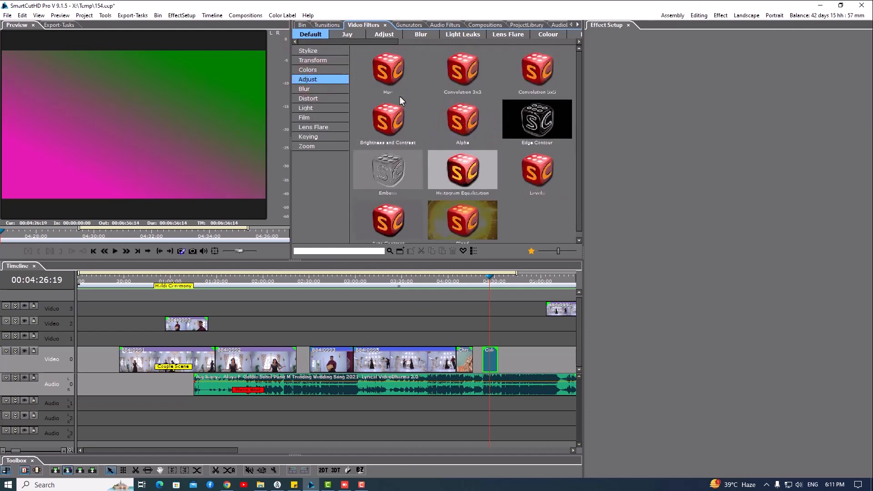
left_click(394, 82)
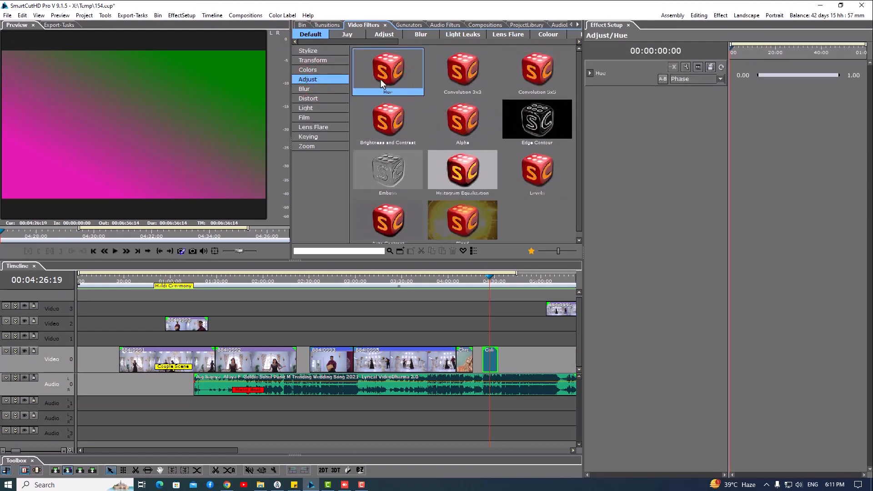
left_click_drag(381, 78, 255, 360)
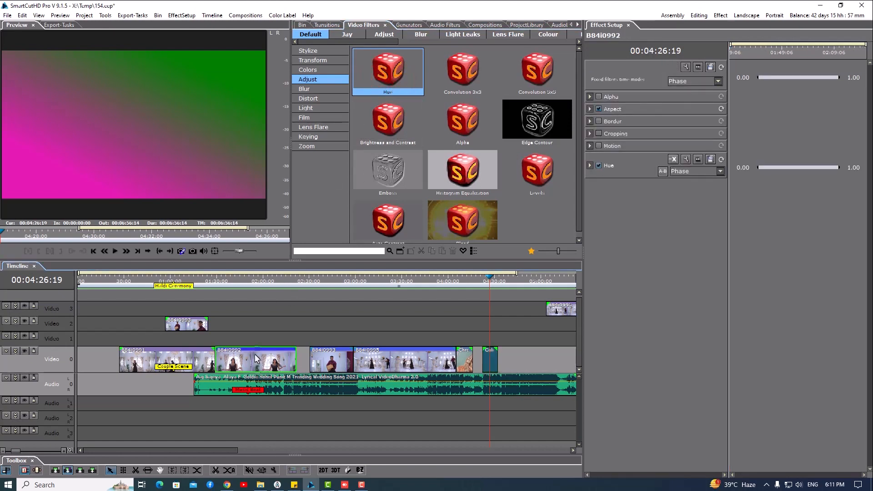
Preview the B84i0992 clip at about 1:56 and shift its Hue filter value slightly below zero.
left_click(257, 278)
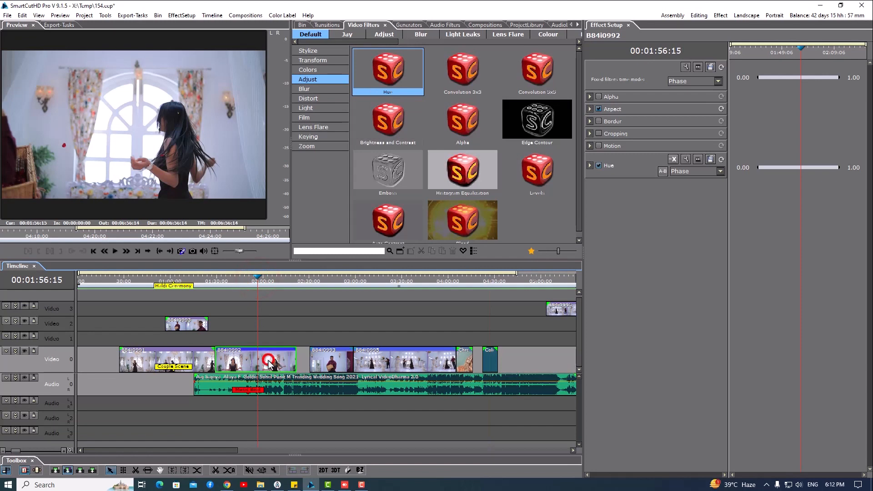
left_click(590, 166)
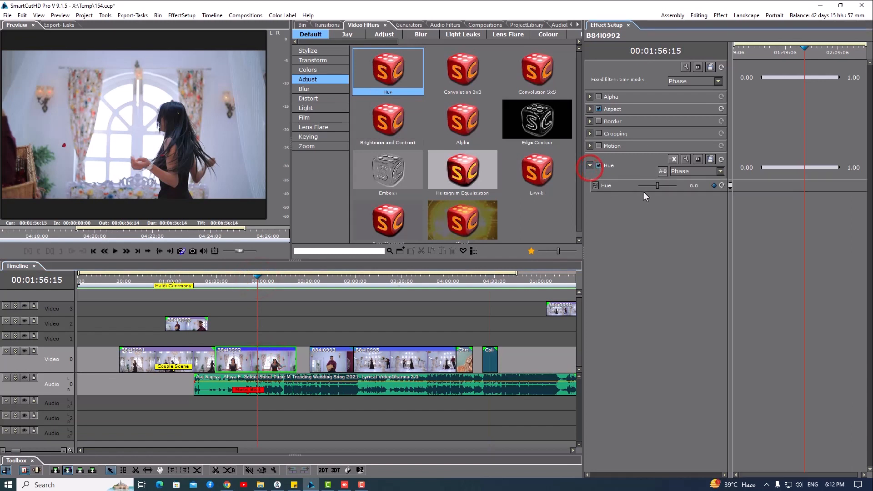
left_click_drag(659, 189, 656, 189)
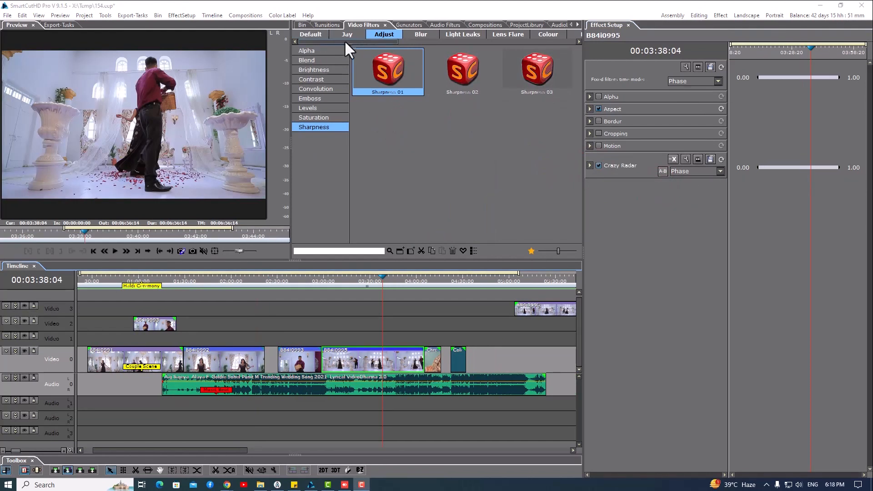
Browse the Fill filter presets in the Blue, Gray and Orange colour categories.
left_click_drag(383, 43, 438, 37)
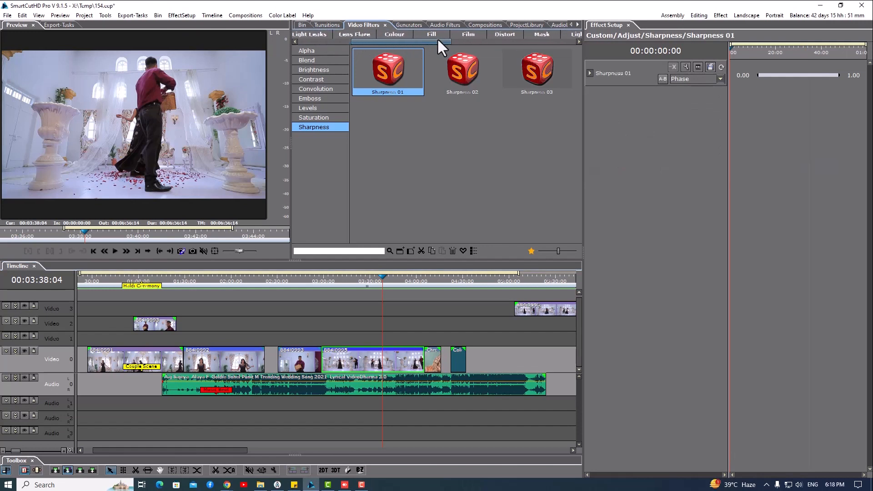
left_click(432, 35)
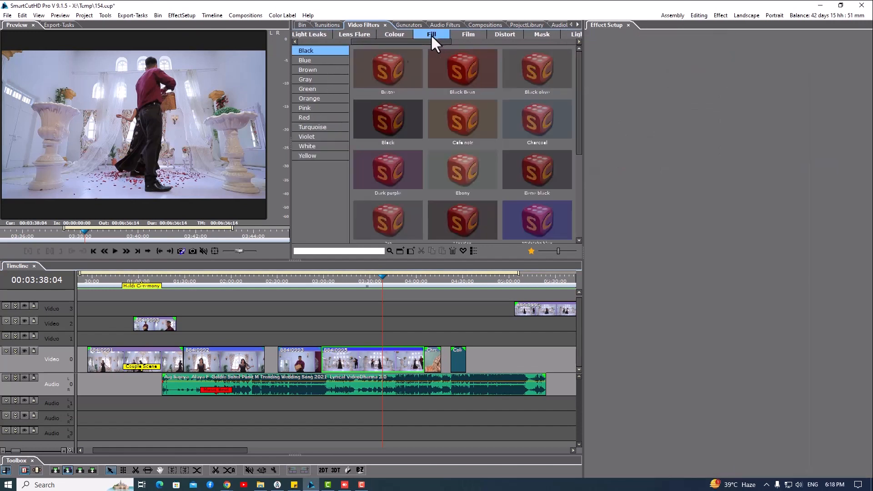
left_click(321, 63)
left_click(319, 80)
left_click(318, 100)
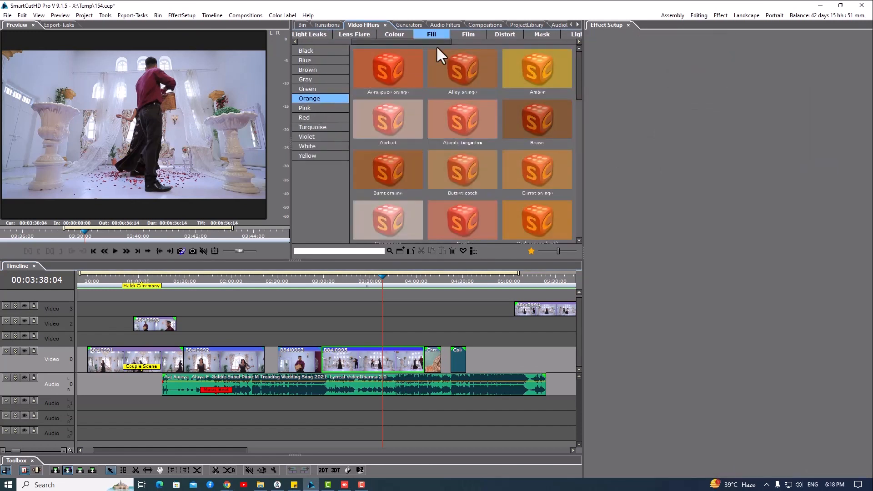
Browse the Glitch presets among the Film video filters.
left_click(471, 34)
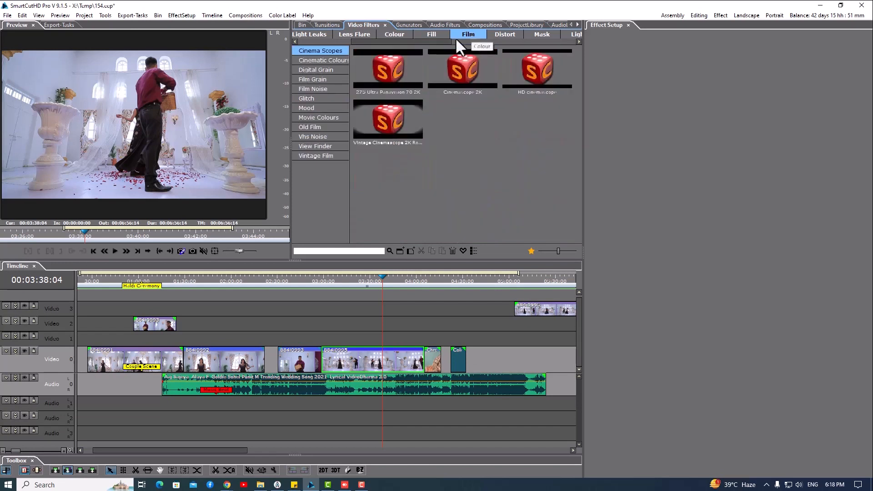
left_click(310, 99)
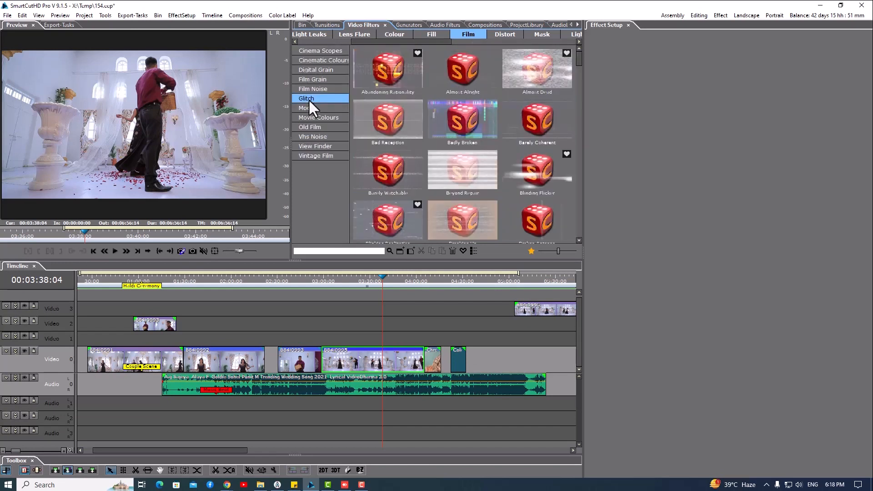
left_click_drag(579, 59, 582, 101)
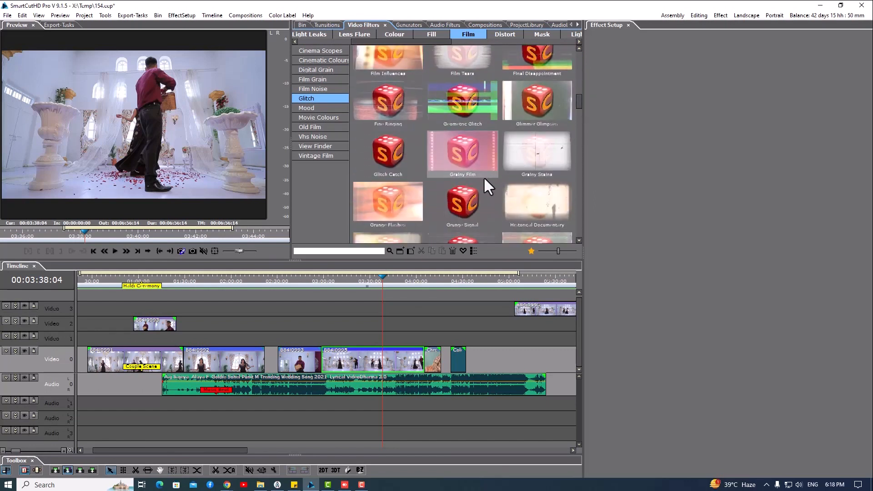
Switch to the SCPRO Content download links sheet in Chrome and locate the SCP Ver. 9.1.5 Update and 9.1.5 Filter setup rows.
mouse_move(227, 485)
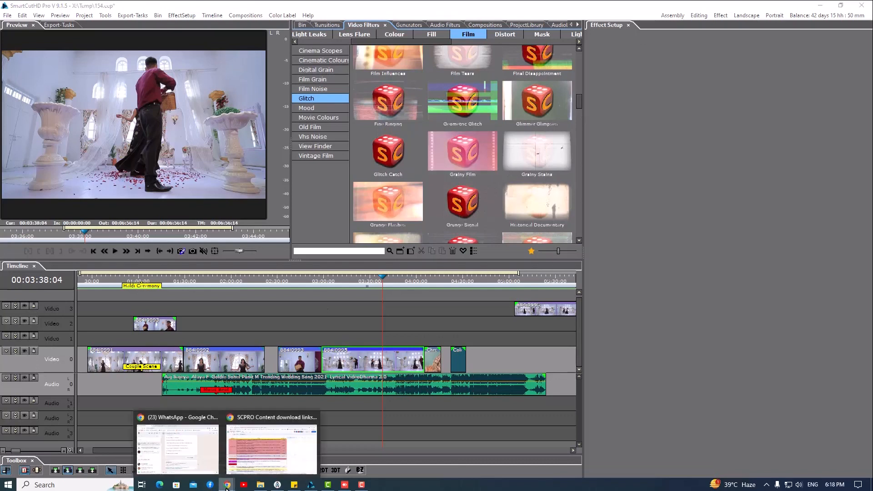
left_click(271, 432)
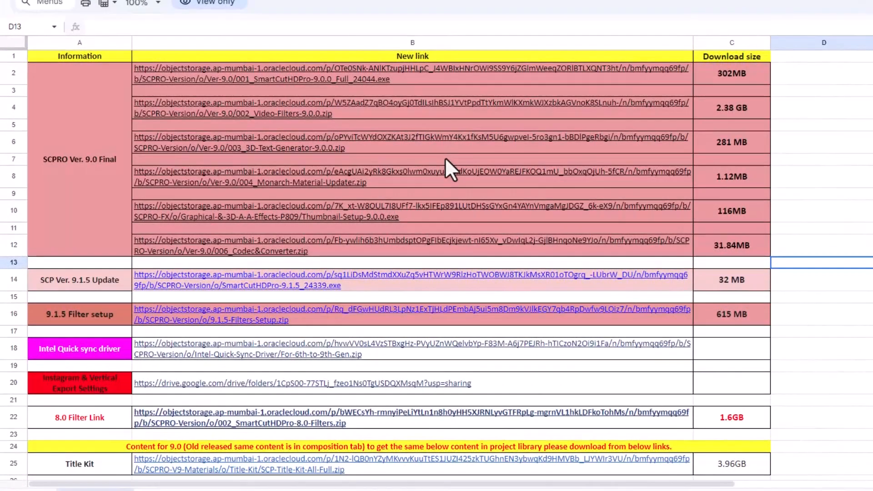
scroll(445, 157, "down", 3)
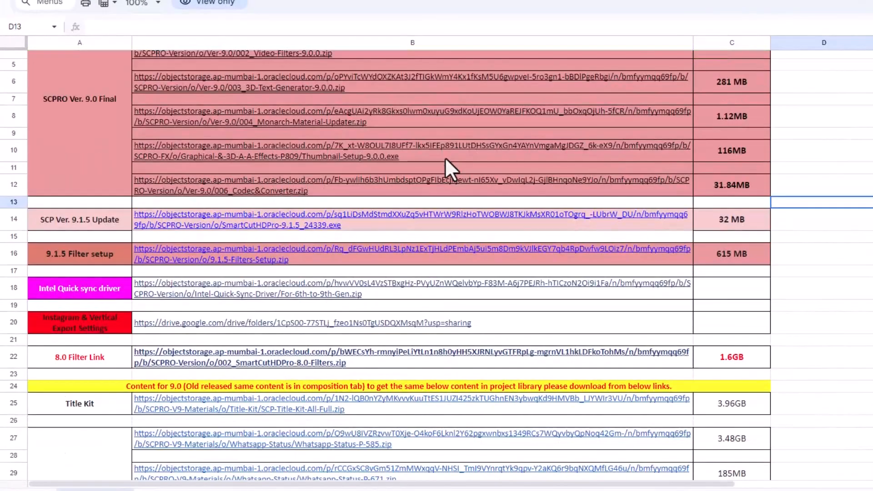
left_click(101, 222)
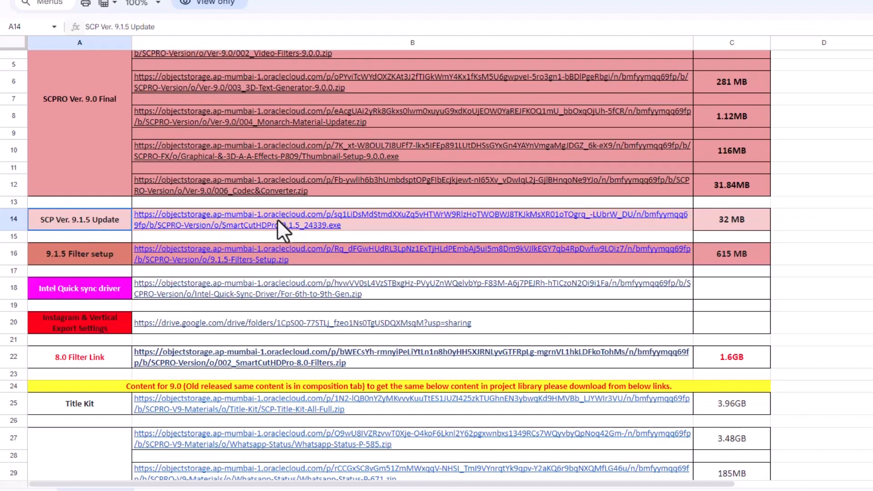
left_click(113, 251)
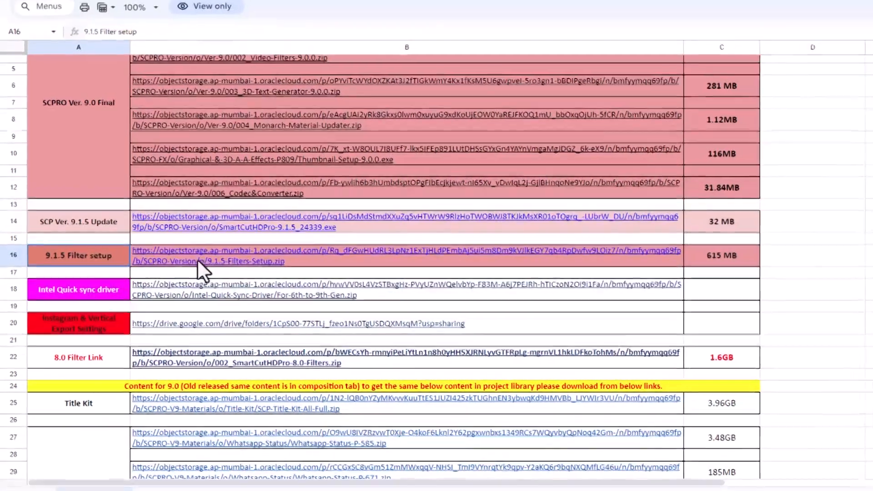
Download 9.1.5-Filters-Setup.zip from the 9.1.5 Filter setup link and check it in the recent download history.
mouse_move(209, 260)
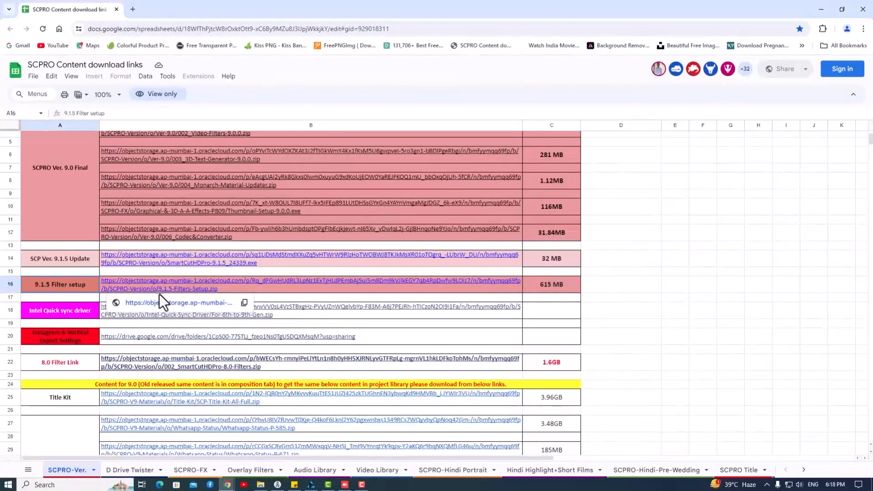
left_click(167, 303)
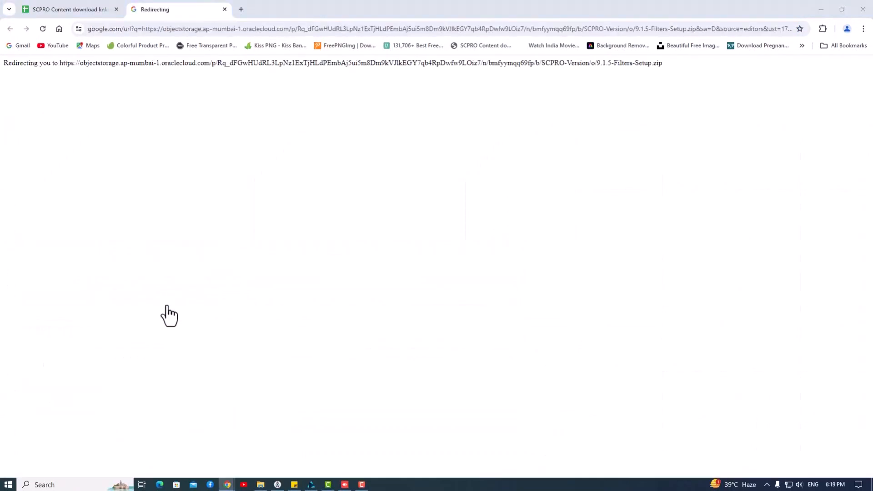
left_click(415, 324)
left_click(831, 28)
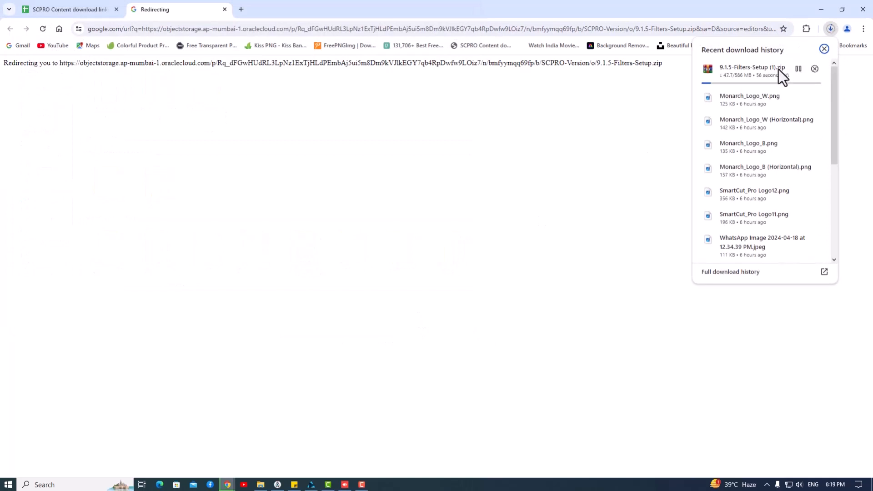